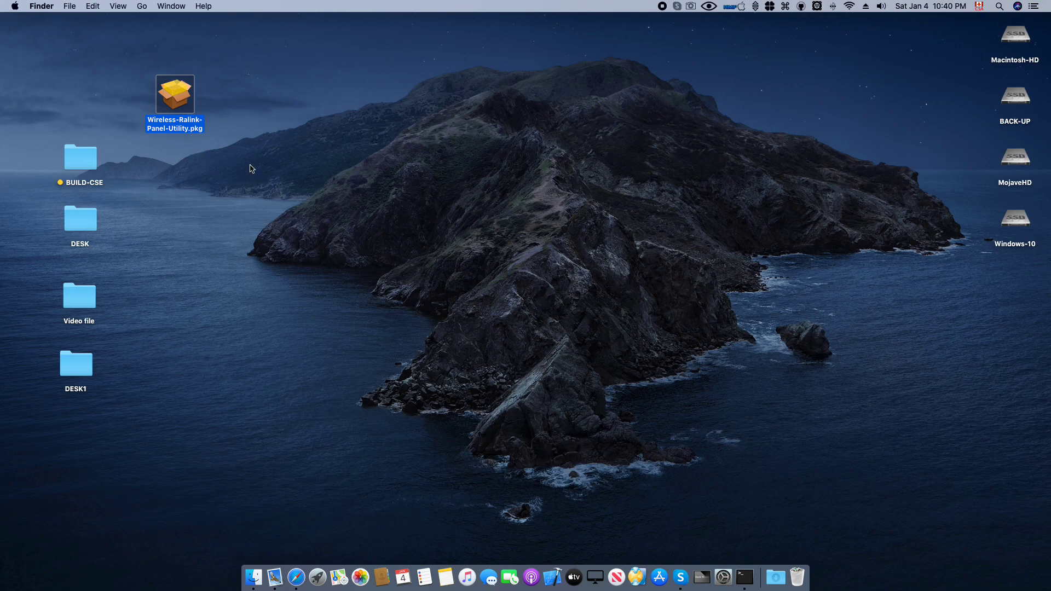
Step: Launch the Wireless-Ralink-Panel-Utility installer package
click(250, 168)
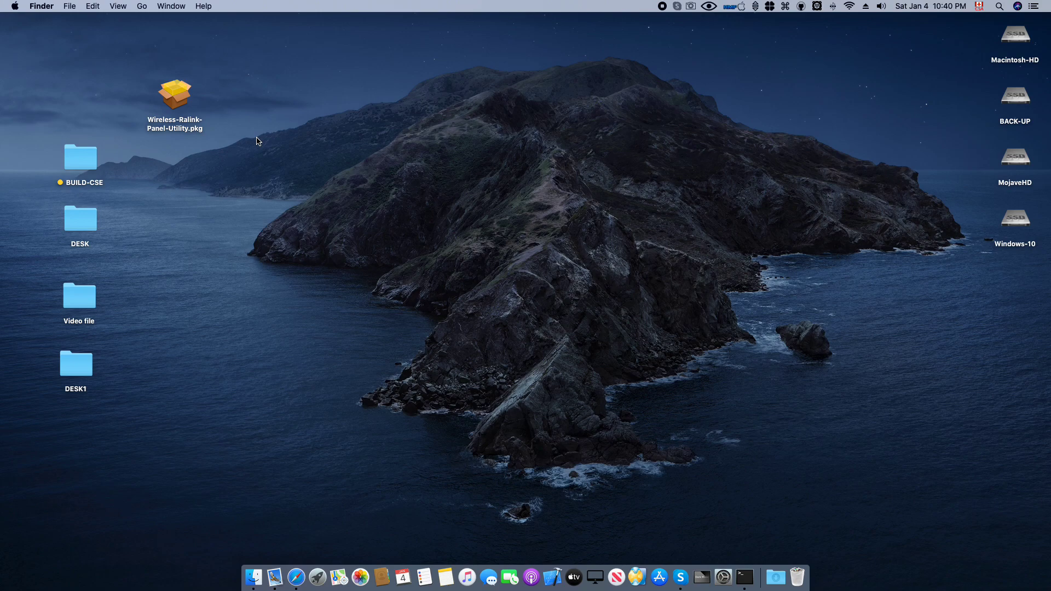
double_click(178, 94)
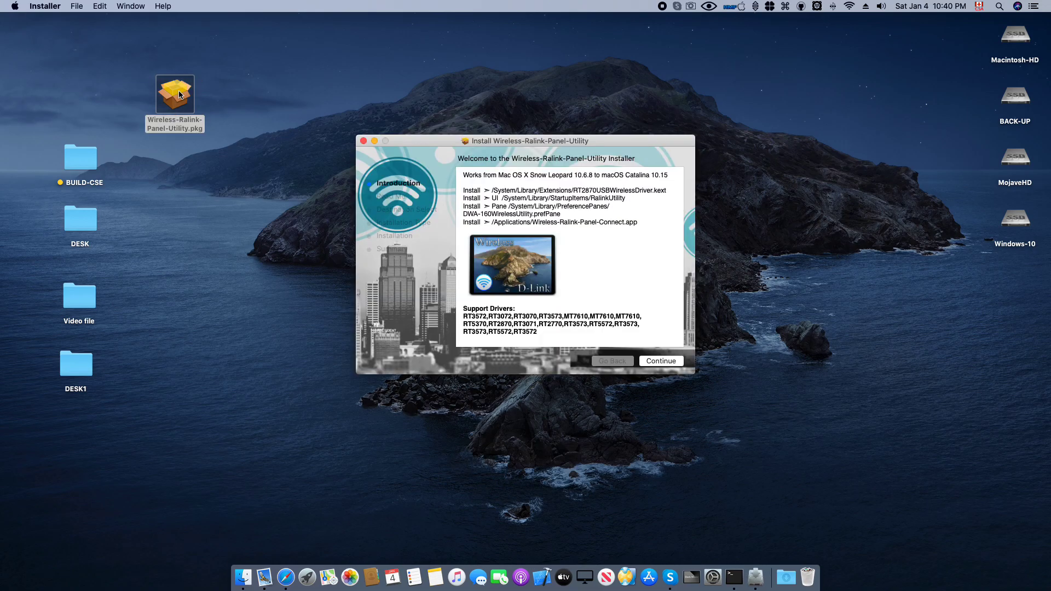
drag(445, 140, 432, 113)
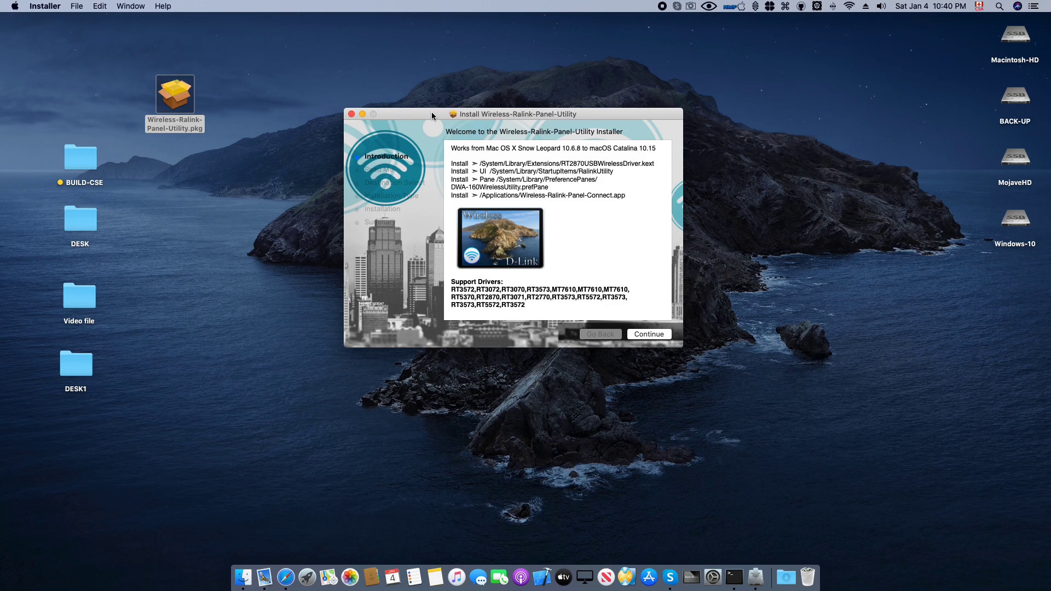
Step: Review the Introduction's Support Drivers list and supported macOS versions
drag(448, 281, 535, 304)
click(532, 305)
drag(449, 147, 563, 148)
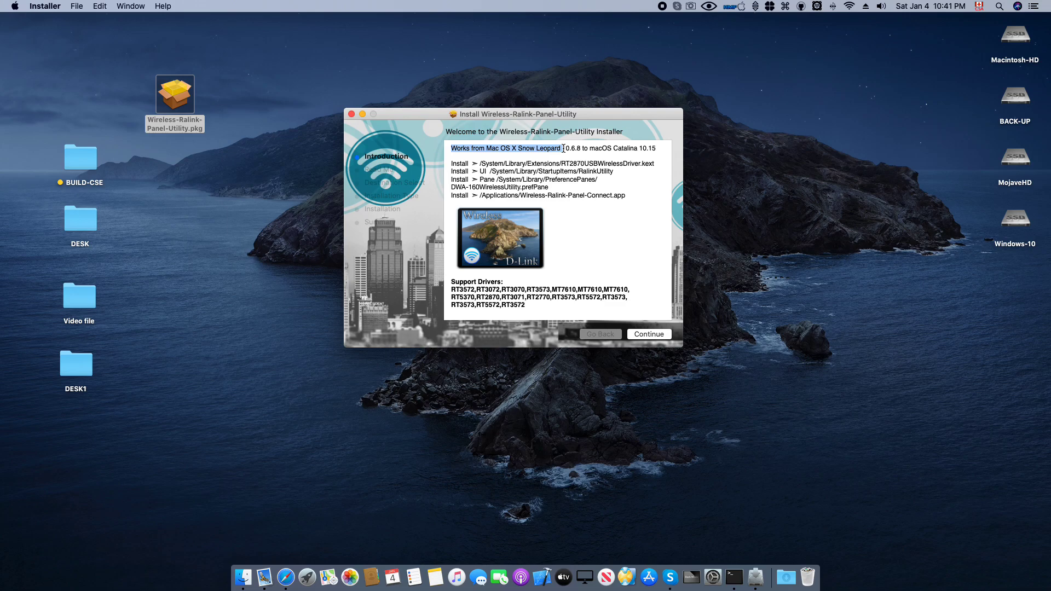
drag(563, 148, 654, 155)
click(657, 154)
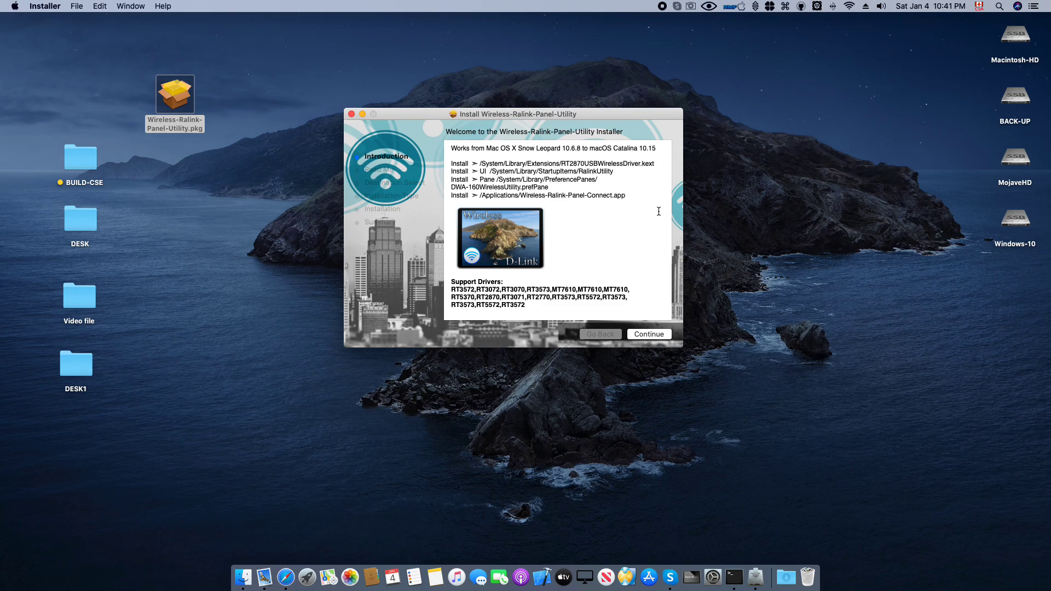
Step: Advance to the Read Me and open its linked tutorial video
drag(615, 113, 604, 68)
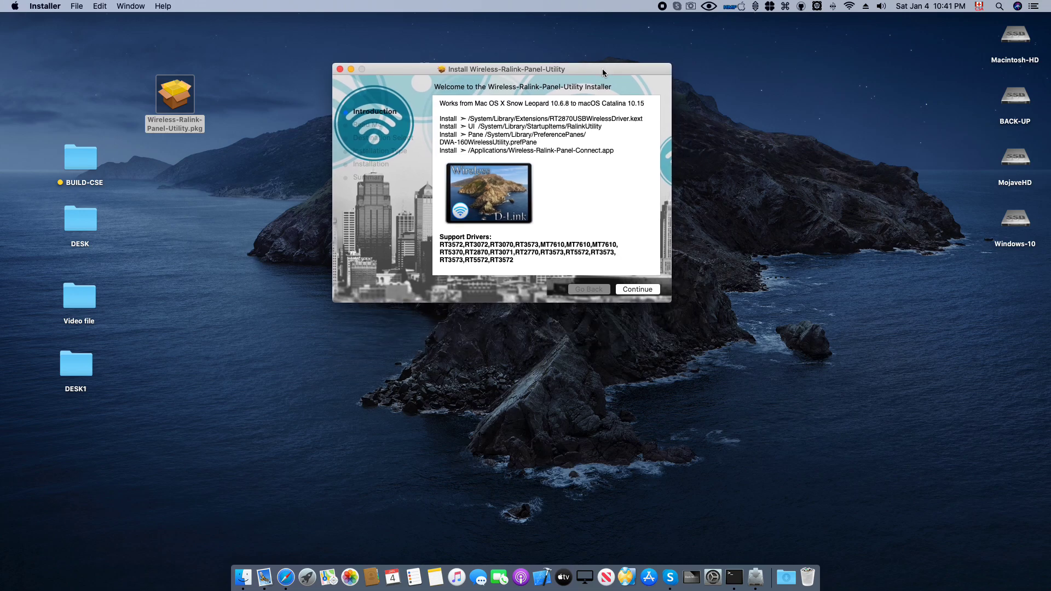
click(639, 290)
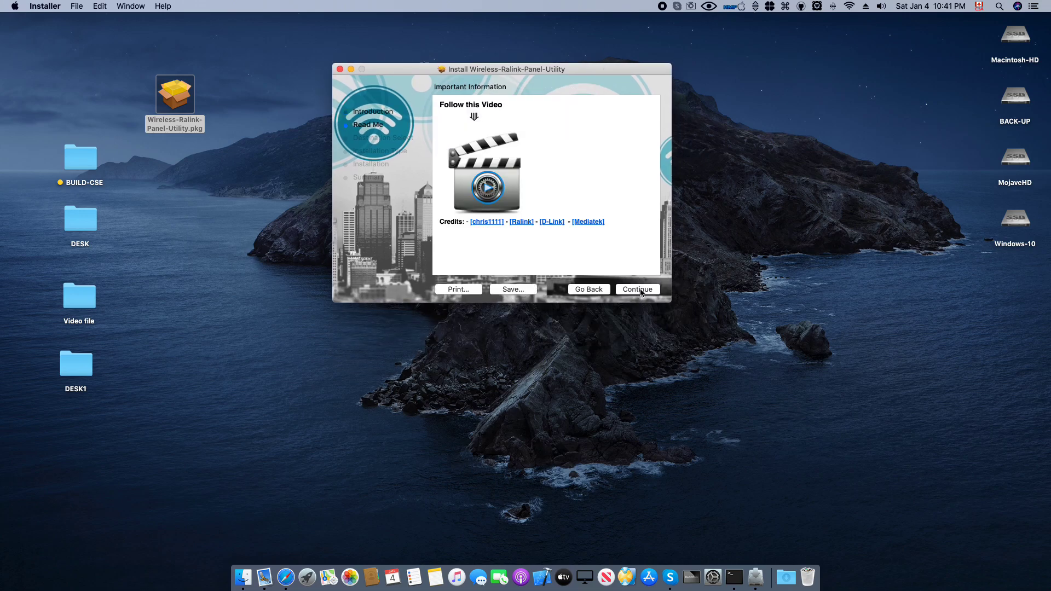
click(510, 195)
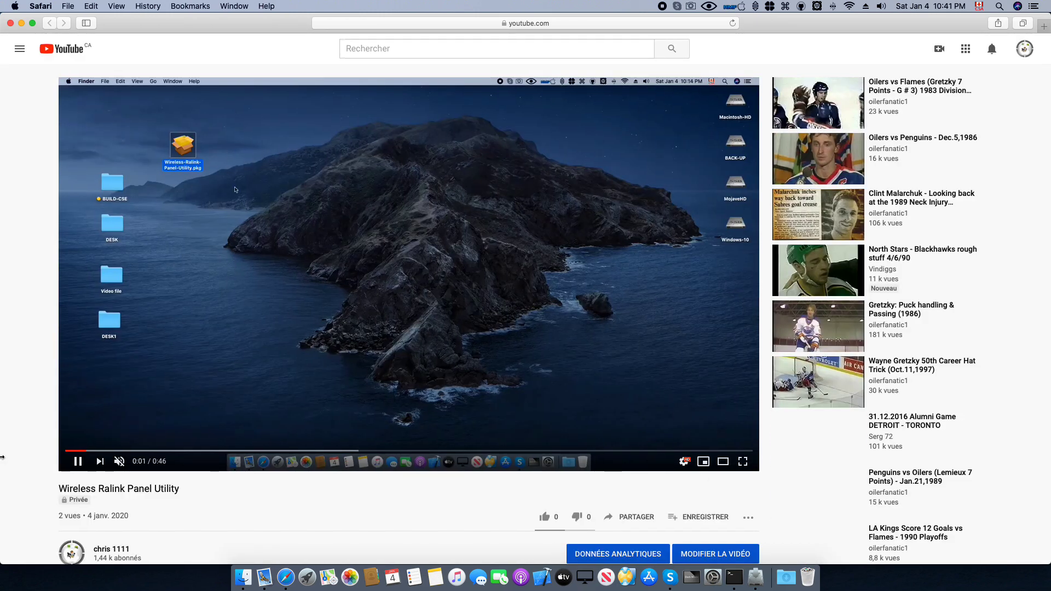
Step: Pause the YouTube tutorial and close Safari to return to the Installer's Read Me
click(77, 462)
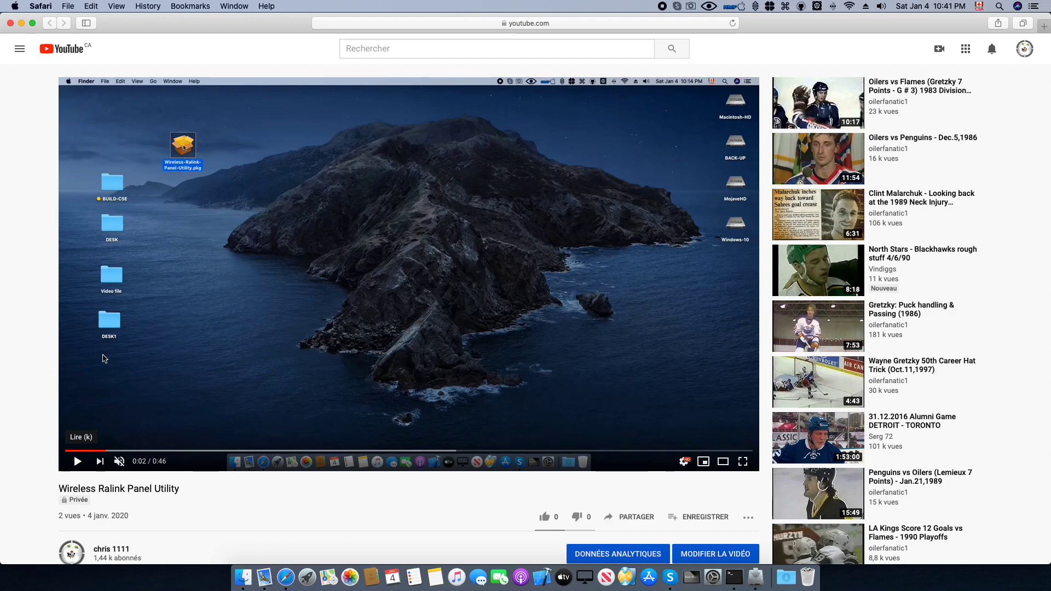
click(9, 23)
click(465, 191)
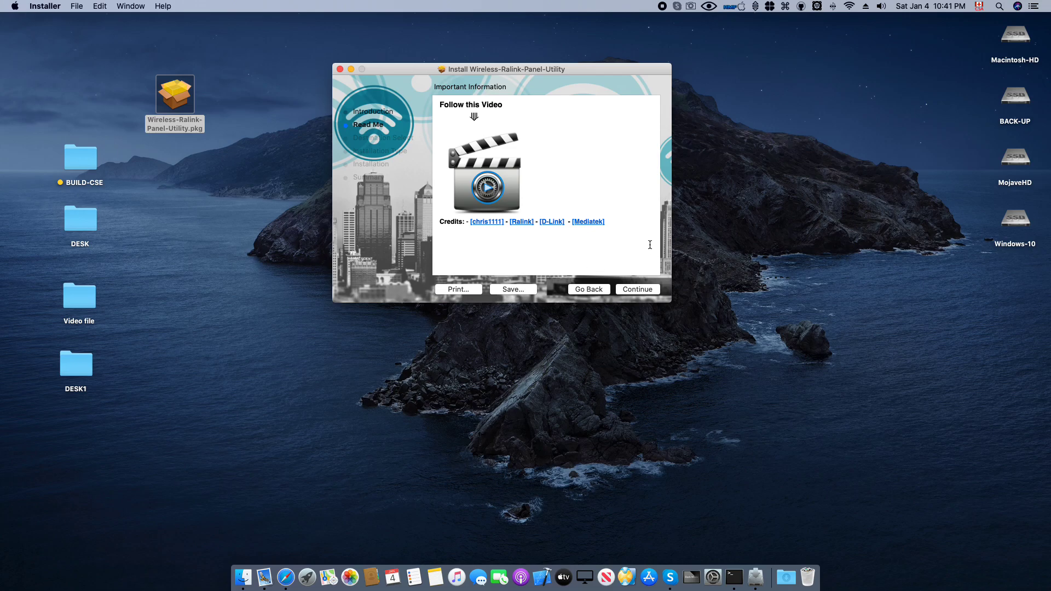
Step: Select only Wireless-Ralink-Panel-Utility, leaving Uninstall unticked, and start the Macintosh-HD install
click(652, 293)
click(447, 113)
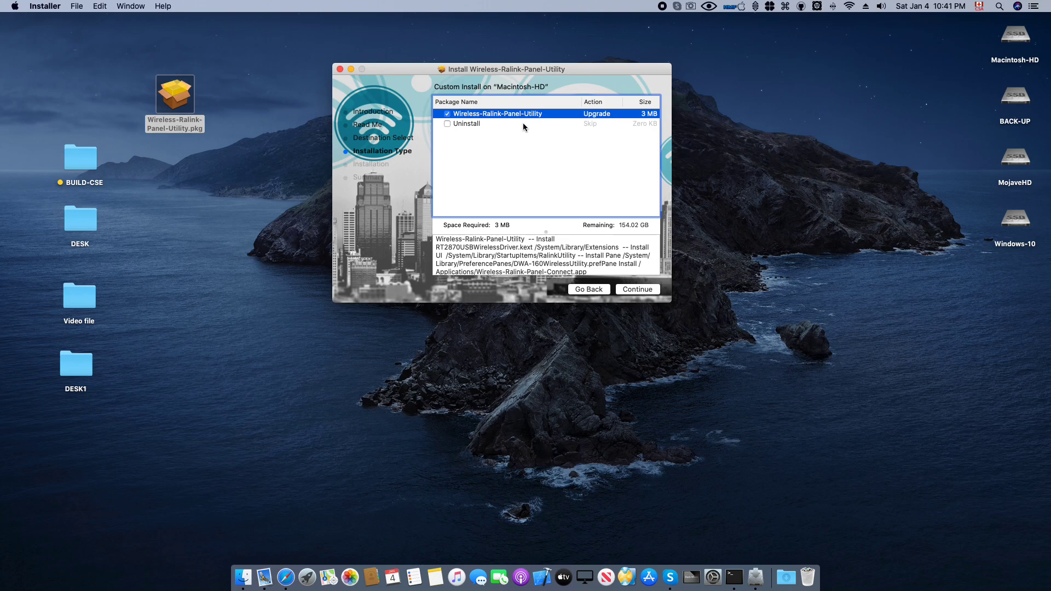
click(447, 114)
click(447, 124)
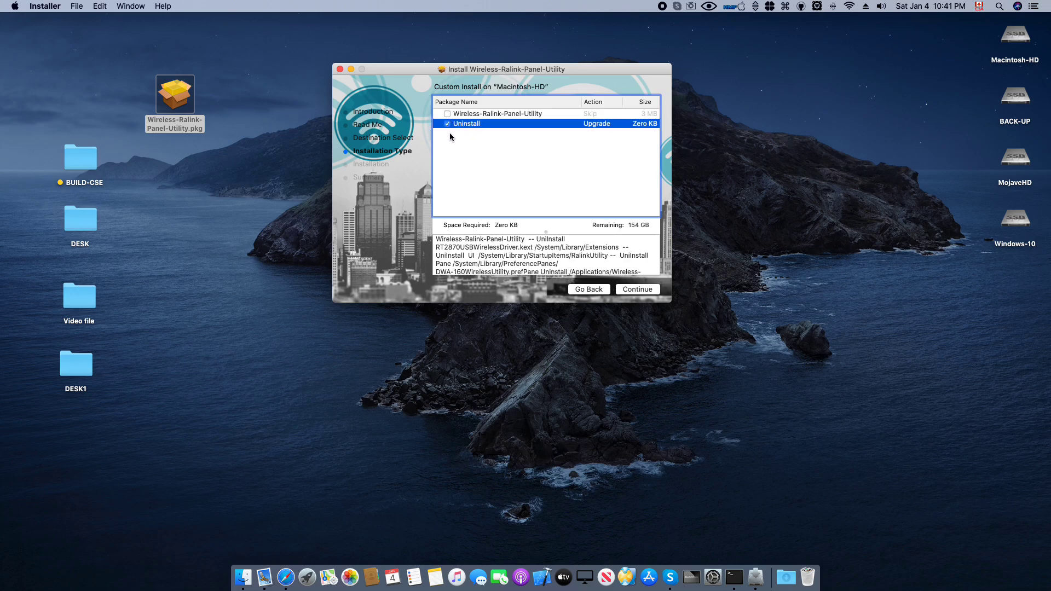
click(446, 125)
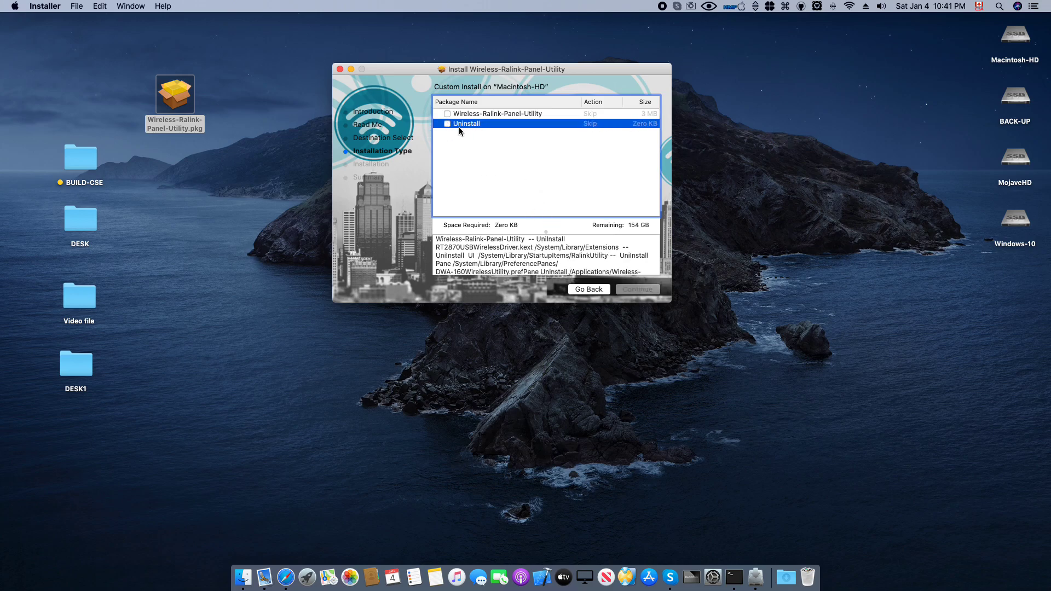
click(447, 114)
click(639, 289)
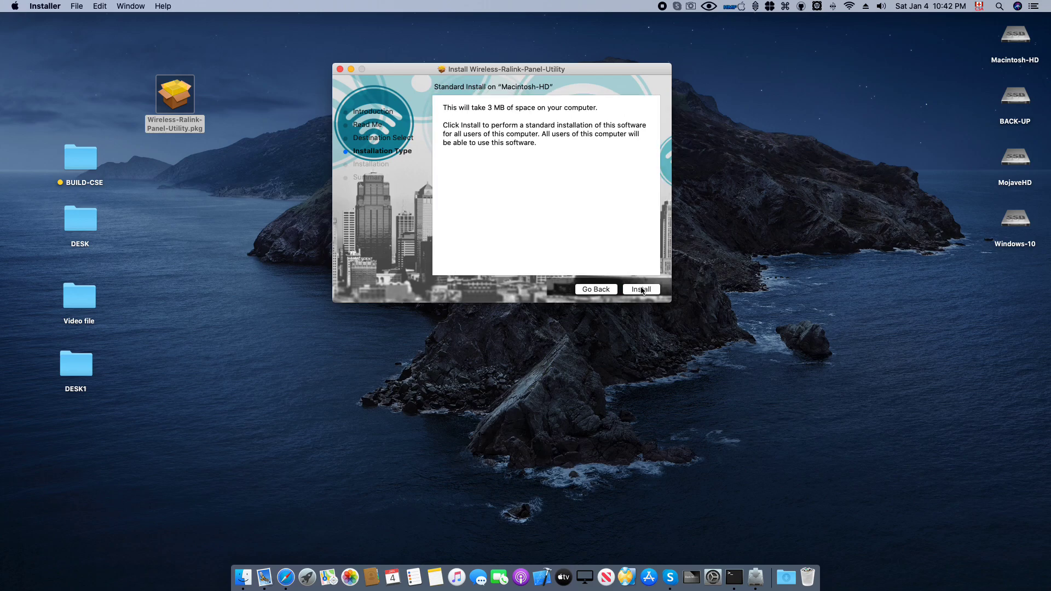
click(640, 289)
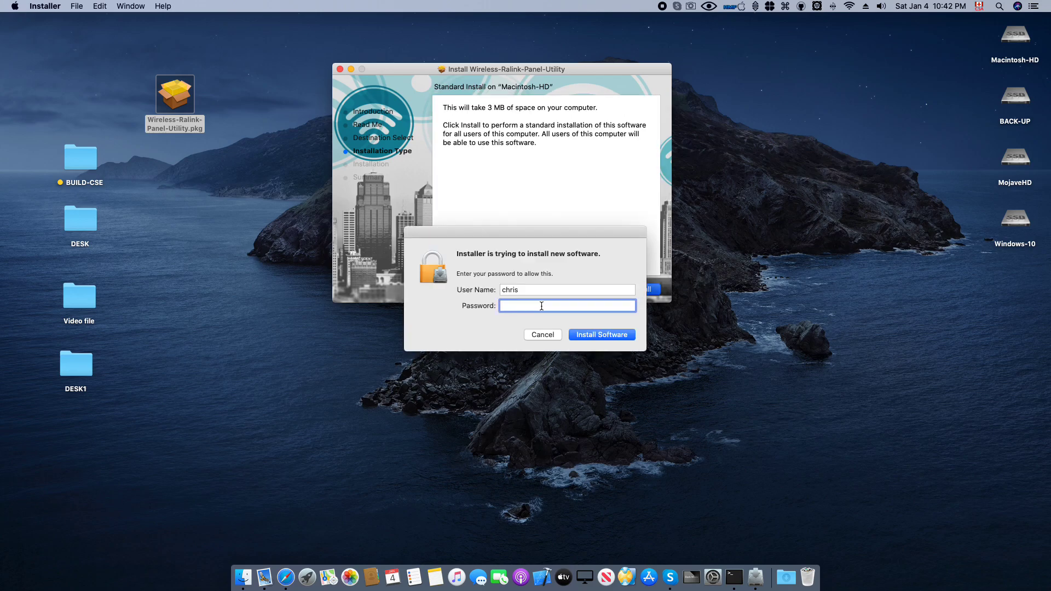
Step: Authorize with the admin password and accept the restart warning to begin installing
text(•••••••)
click(604, 337)
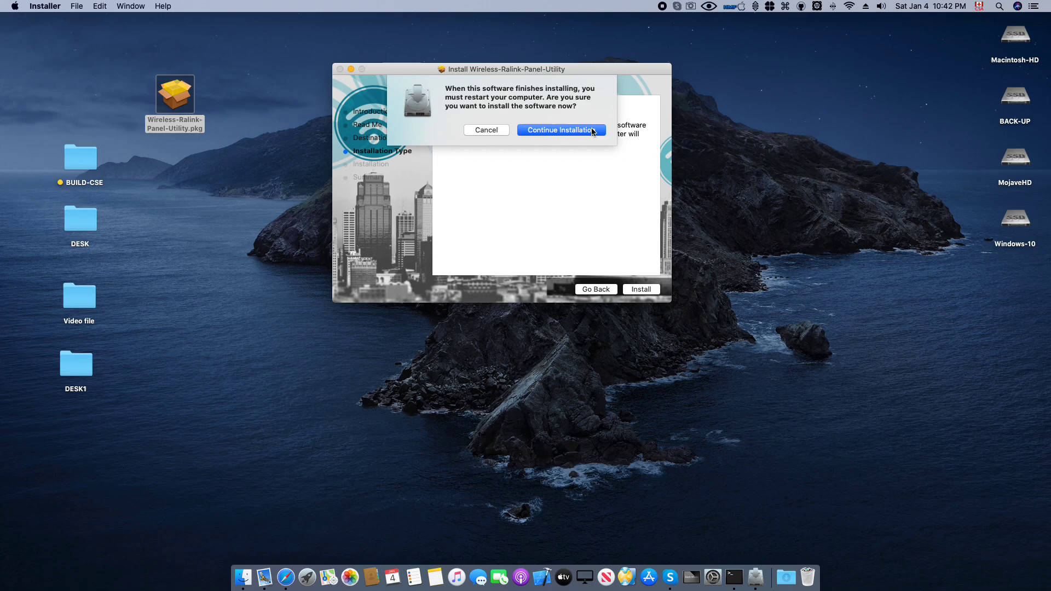
click(560, 129)
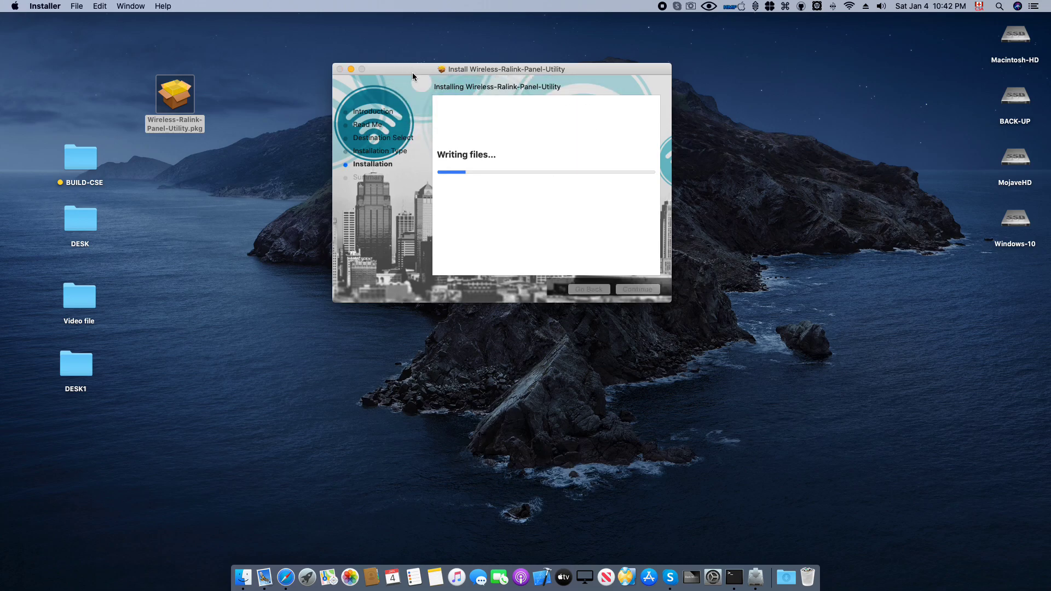
drag(412, 70, 425, 54)
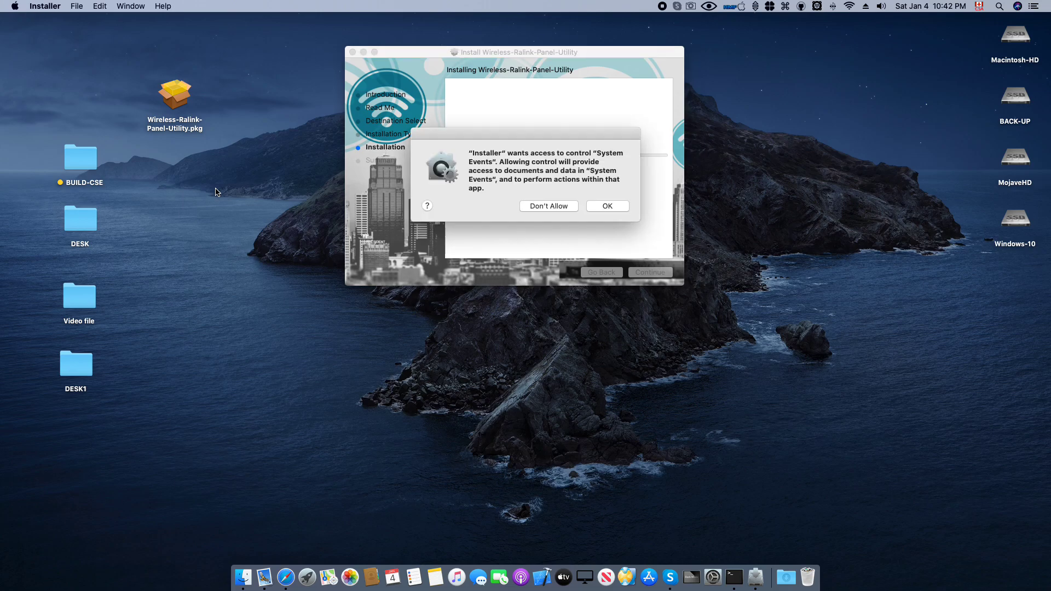
Step: Allow Installer to control System Events so the installation completes
drag(585, 137, 598, 114)
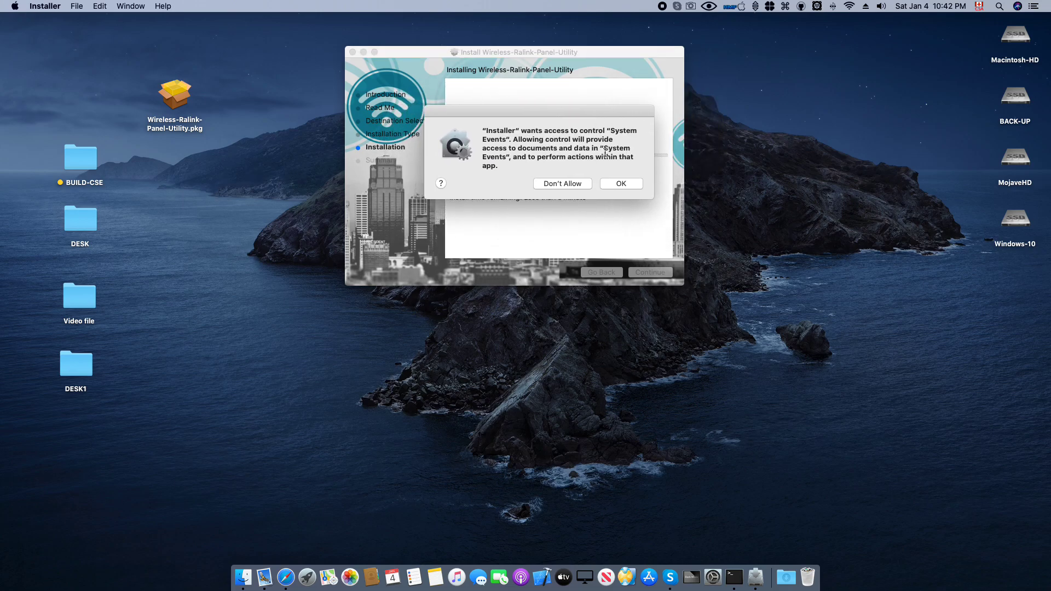
click(623, 184)
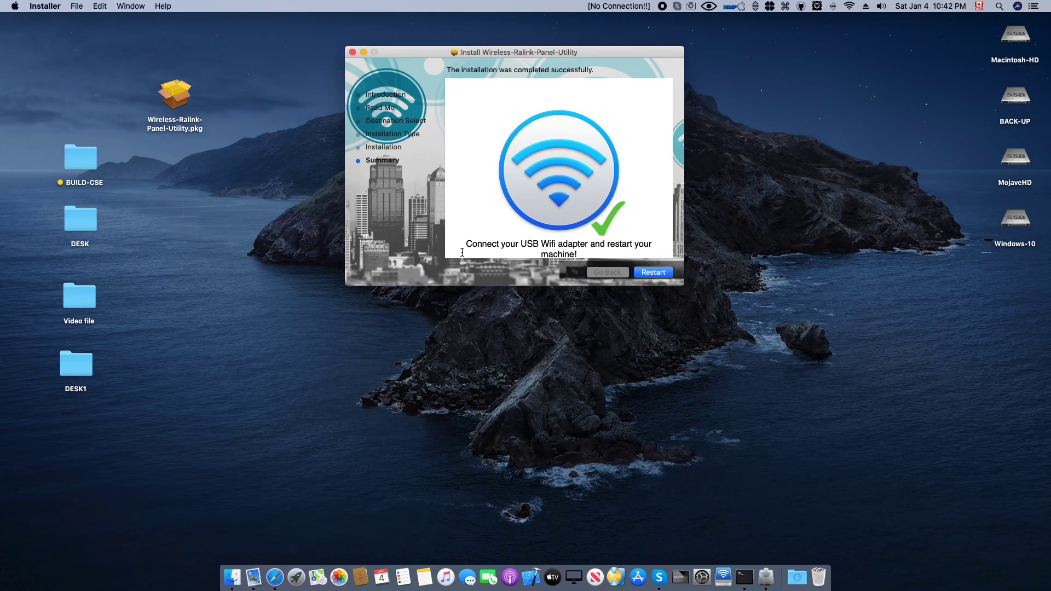
drag(467, 239, 605, 245)
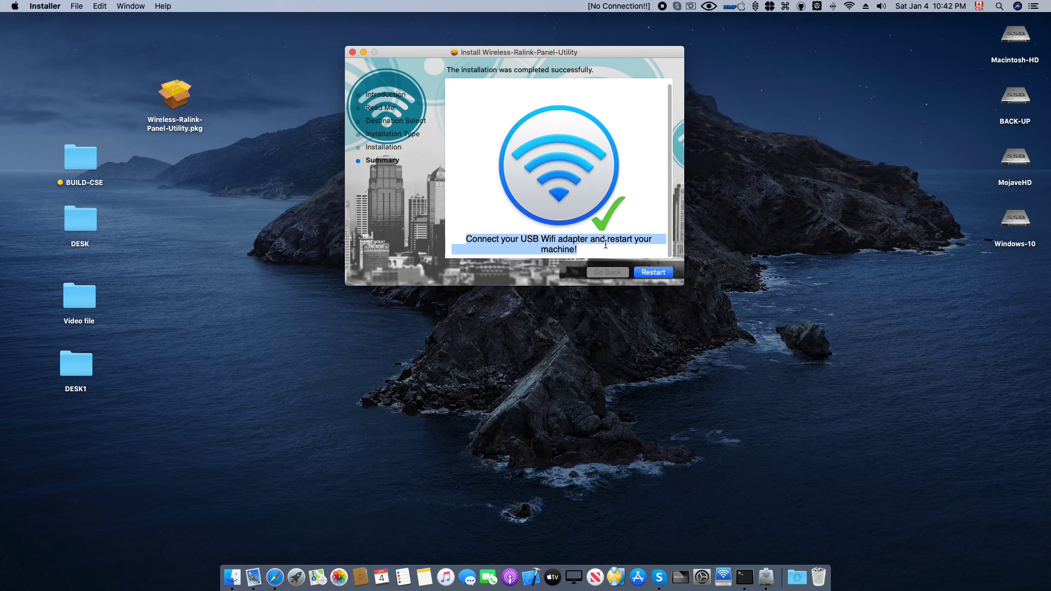
click(579, 250)
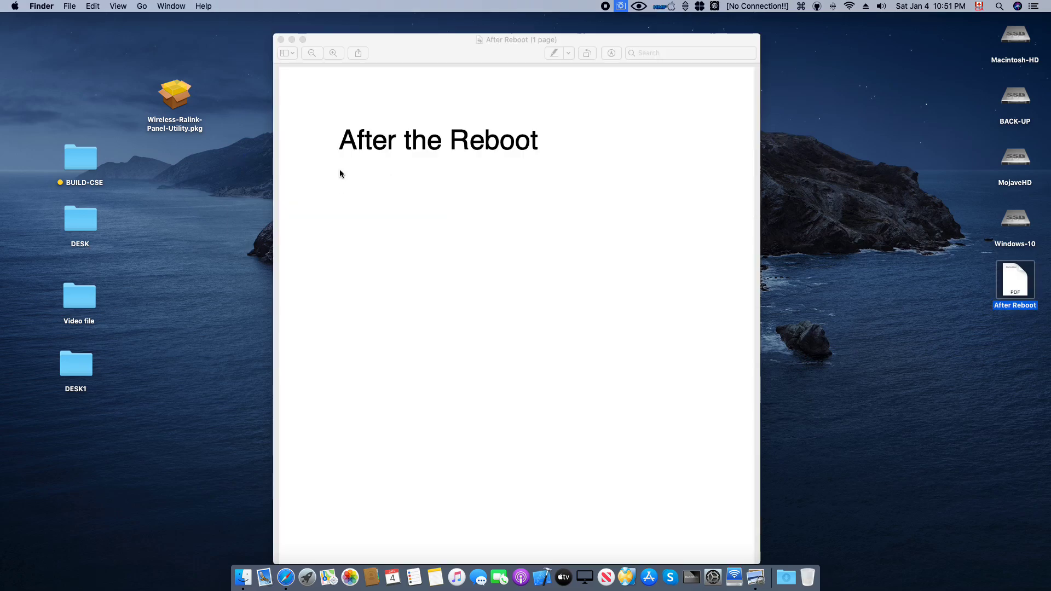
Step: Close the After Reboot PDF in Preview
click(335, 144)
drag(543, 144, 324, 135)
click(361, 160)
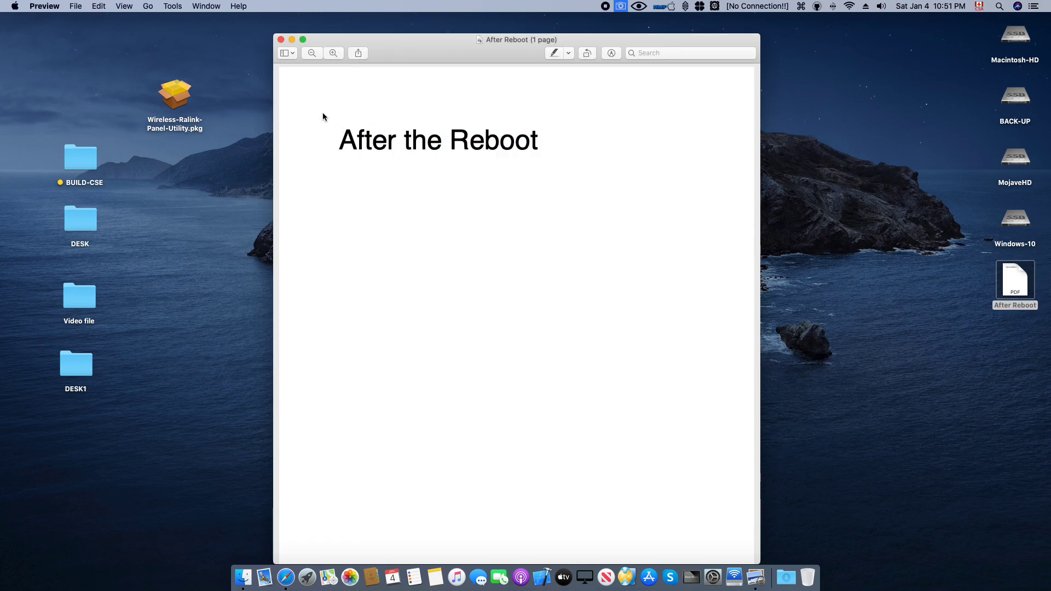
click(281, 40)
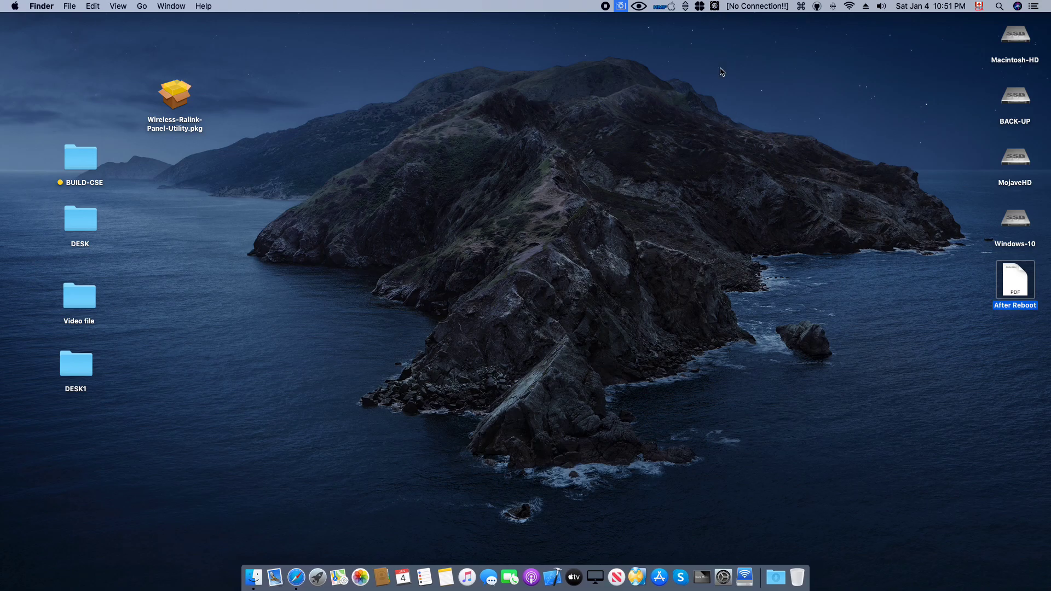
Step: Choose Wireless Preference from the [No Connection!!] menu-bar item
click(751, 6)
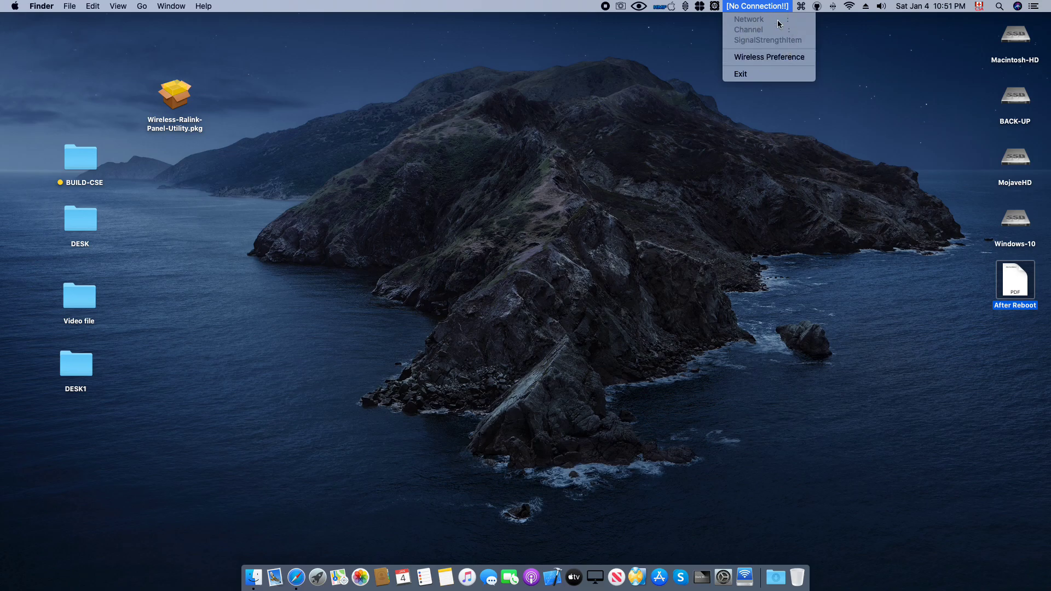
click(797, 57)
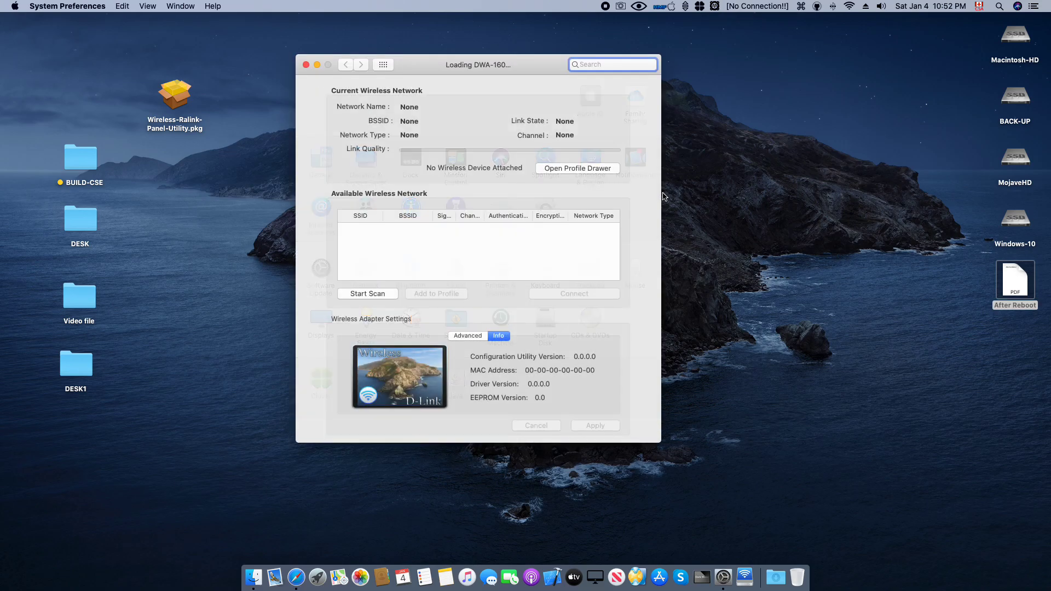
Step: Check the scanned network list and add Network WIFI as new profile PROF1
drag(443, 62, 524, 40)
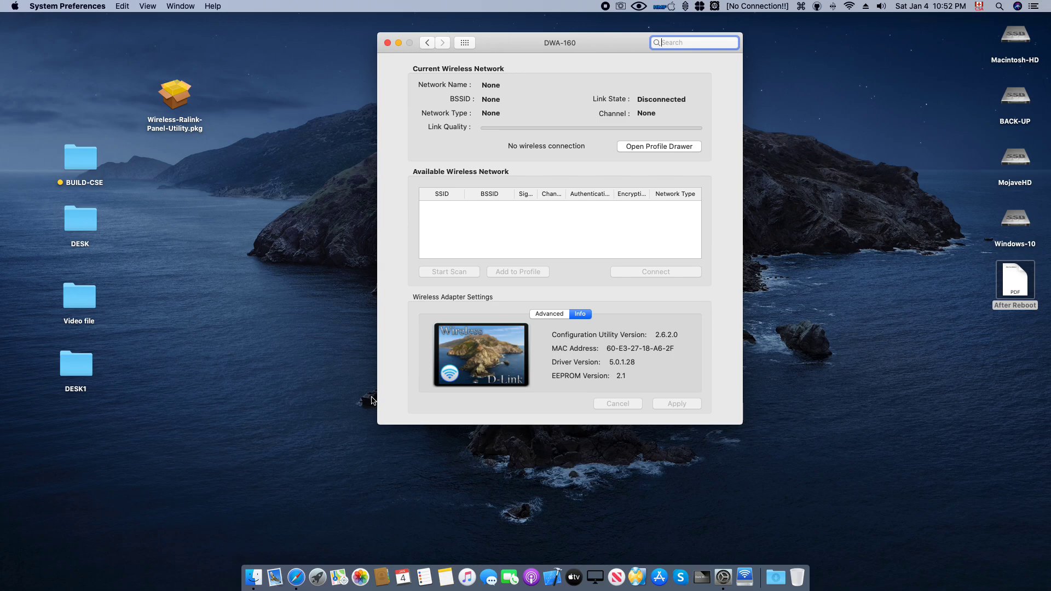
drag(517, 47, 549, 43)
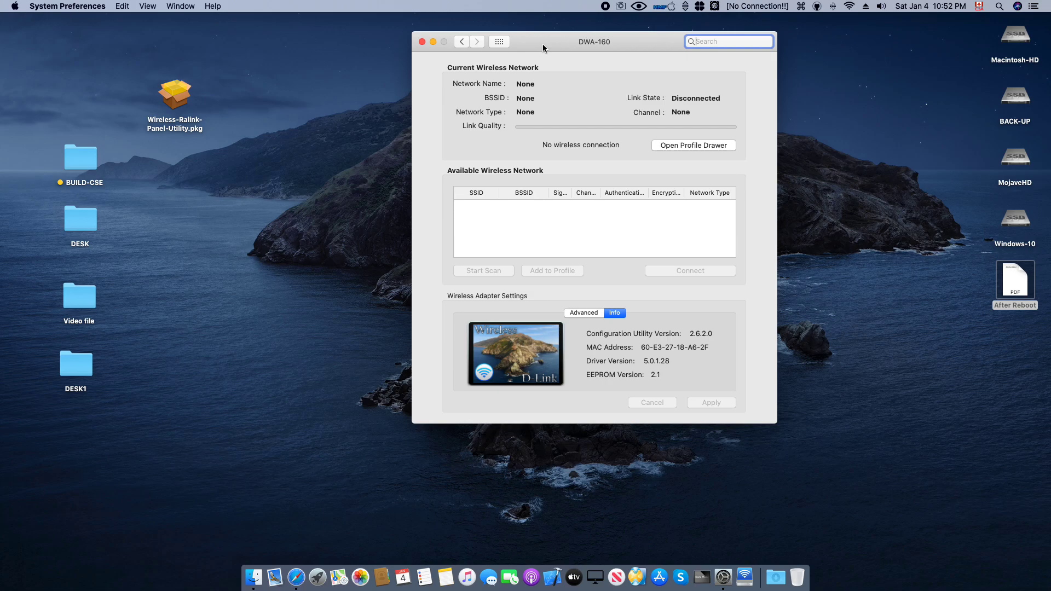
drag(543, 47, 553, 38)
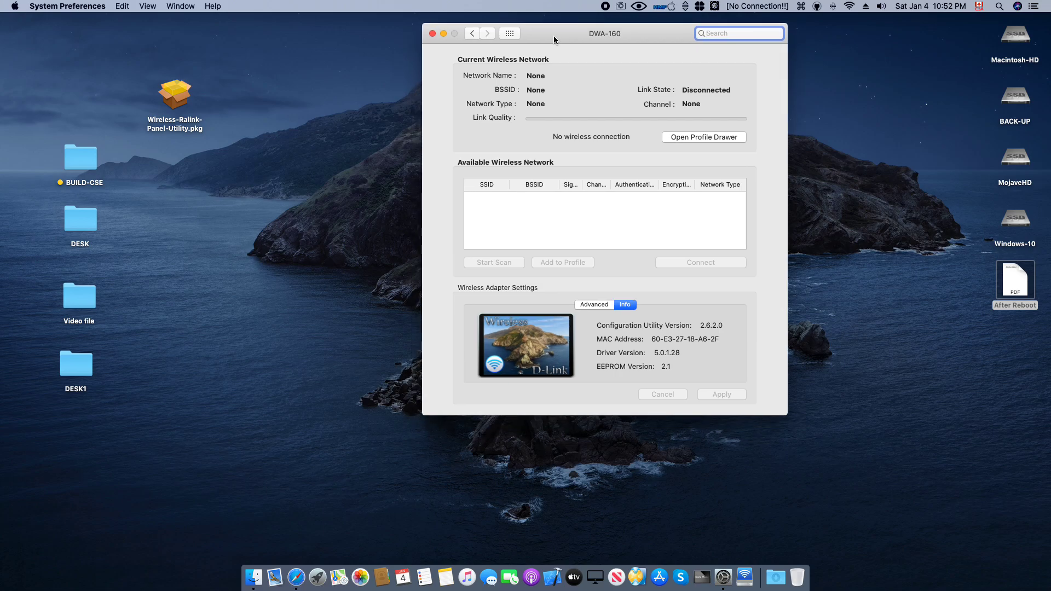
scroll(514, 233, down, 5)
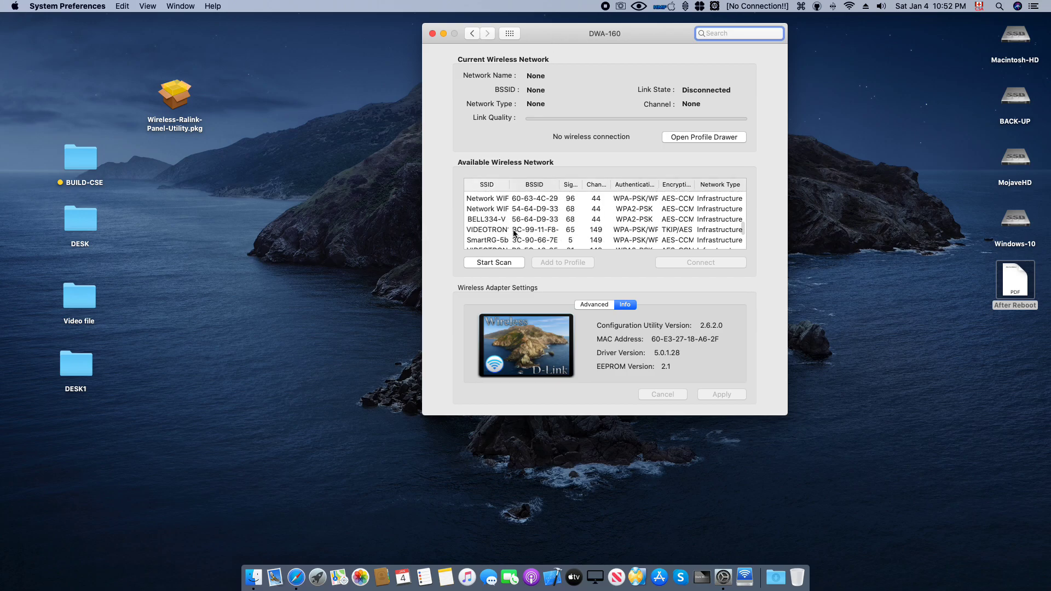
scroll(515, 229, up, 1)
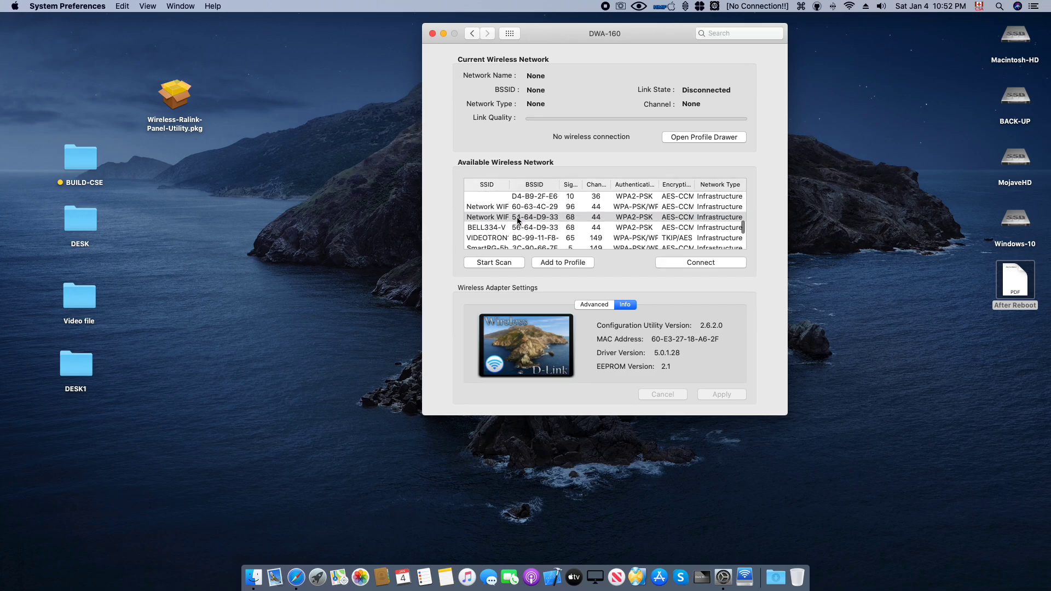
click(579, 262)
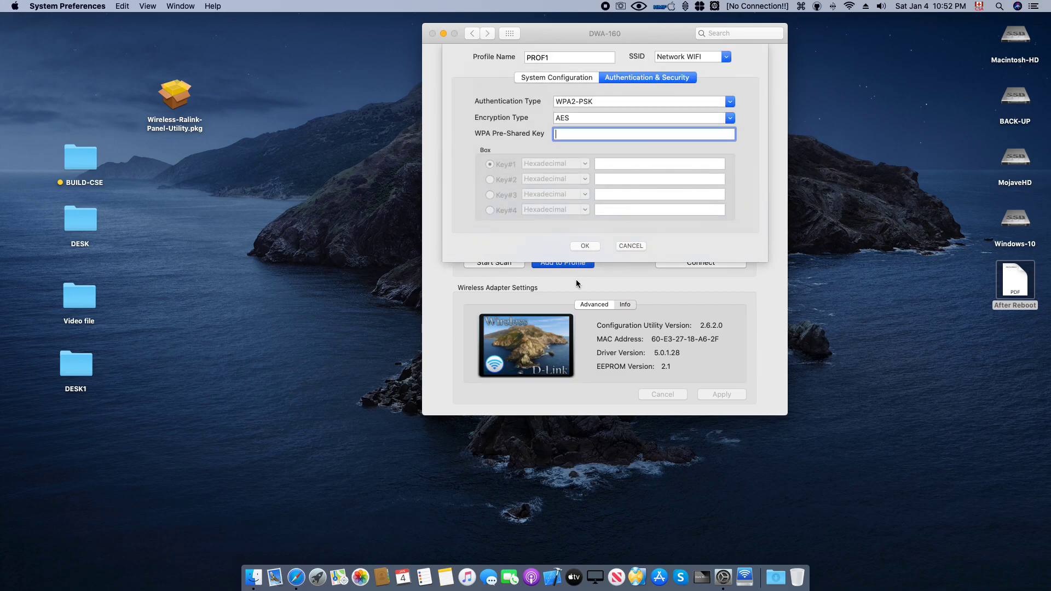
Step: Set PROF1's SSID to Network WIFI-EXT and enter the network's WPA pre-shared key
click(725, 56)
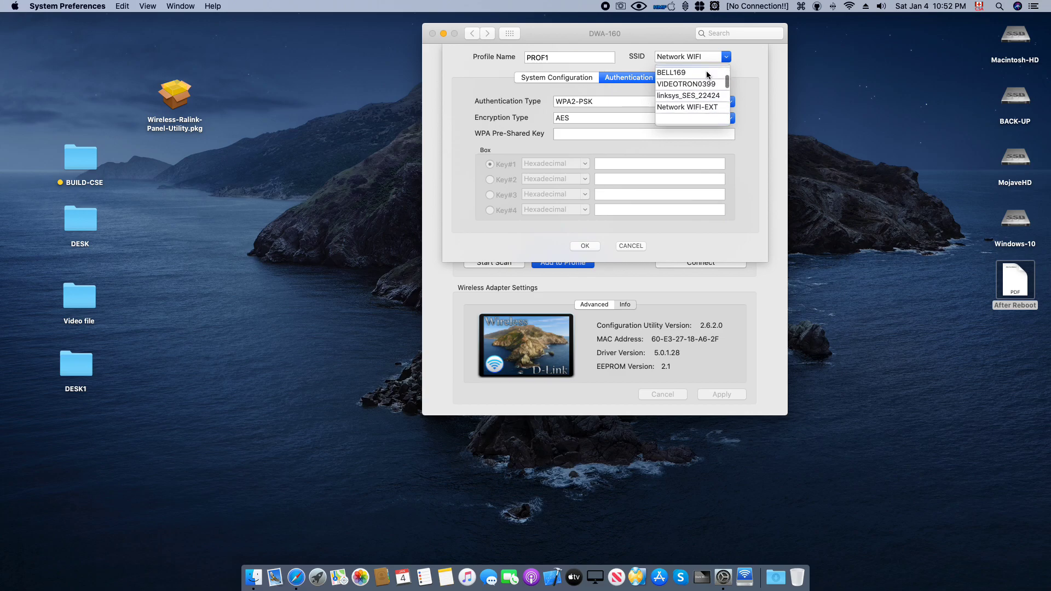
scroll(706, 71, down, 3)
click(701, 94)
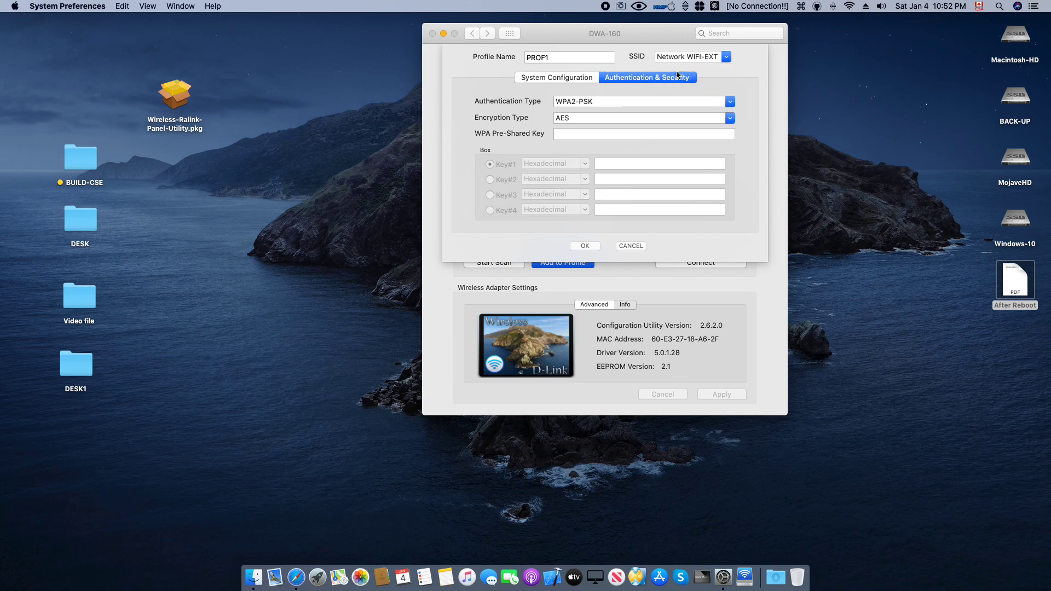
click(575, 134)
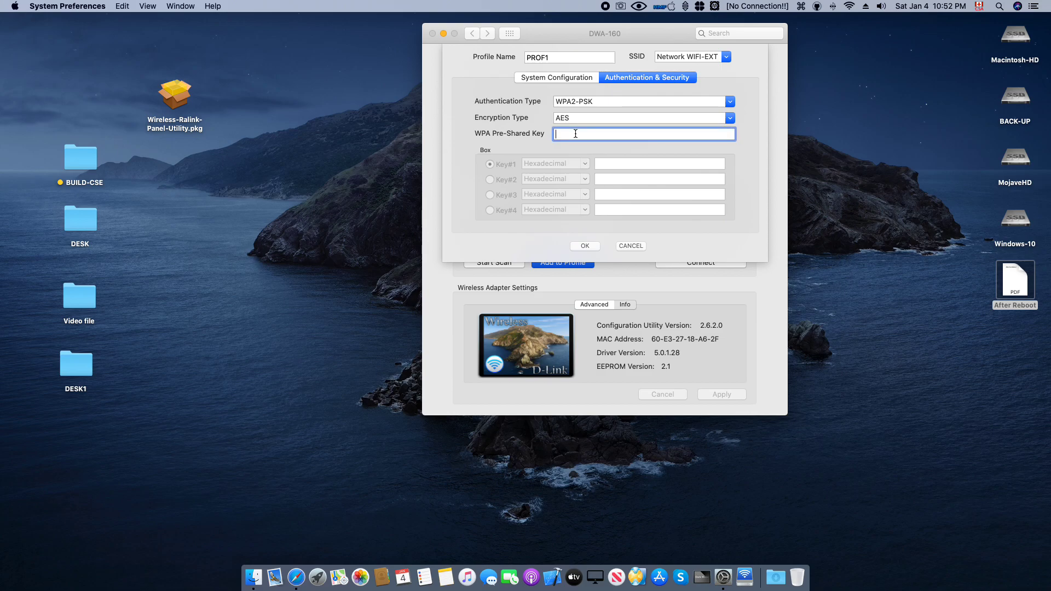
Step: Save the profile and activate Network WIFI-EXT in the Connect Order
click(584, 246)
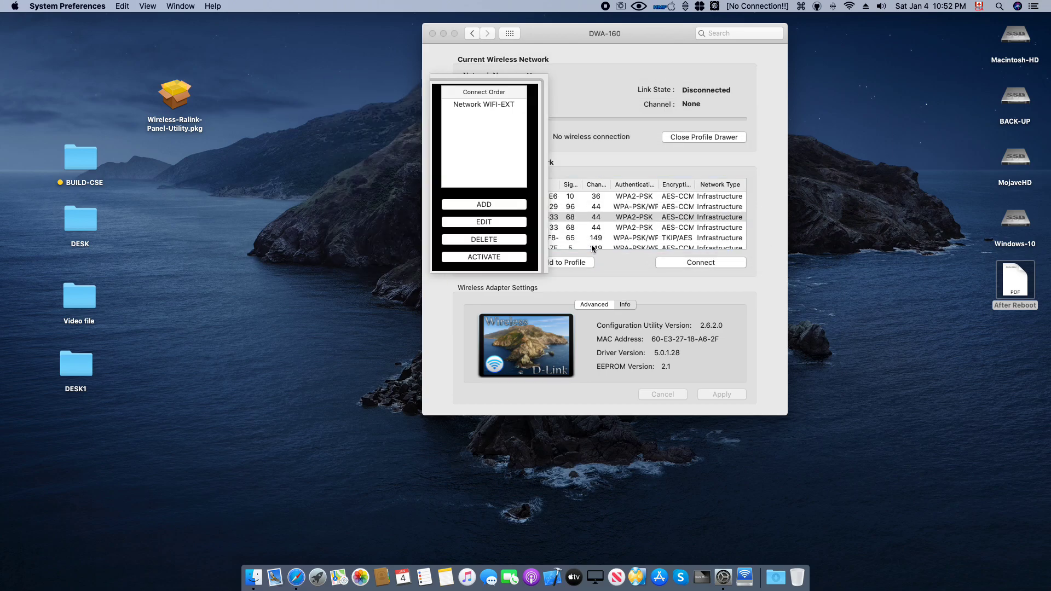
click(491, 104)
click(492, 104)
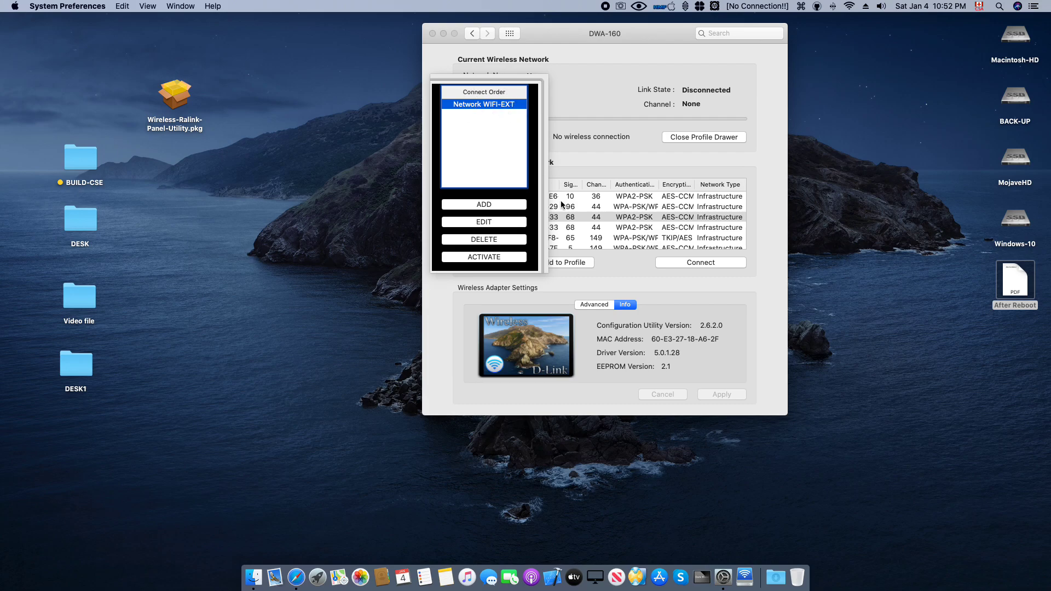
click(483, 257)
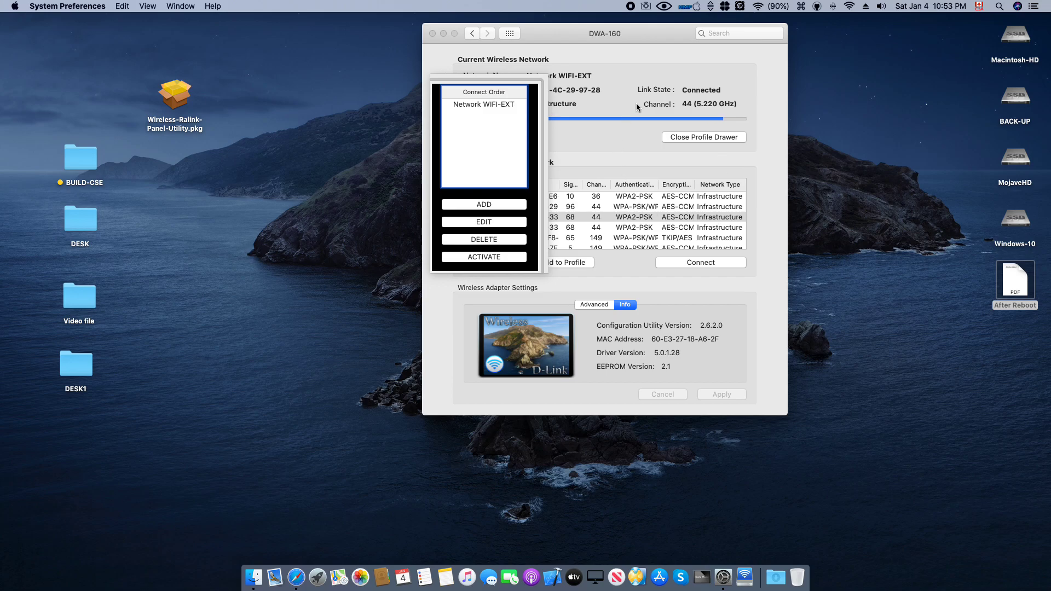
Step: Hide the profile drawer and close the DWA-160 utility window
click(740, 138)
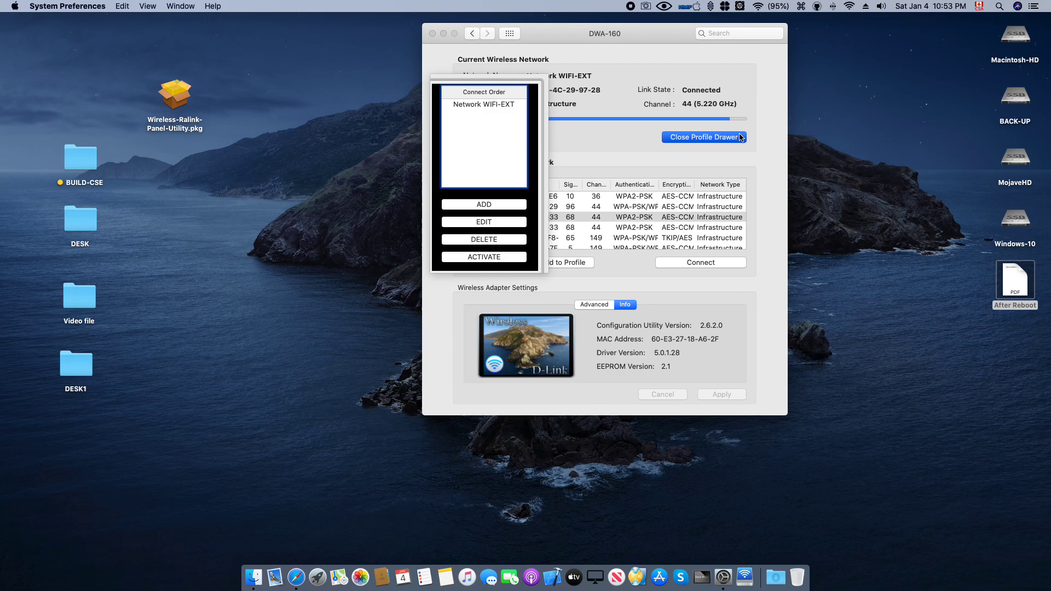
drag(641, 41, 552, 31)
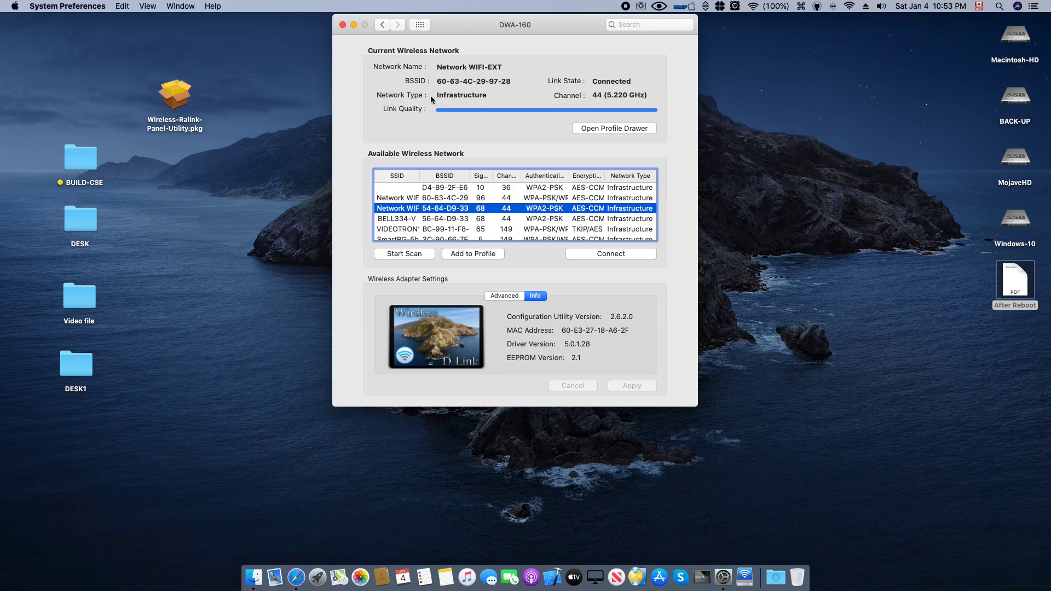
click(342, 26)
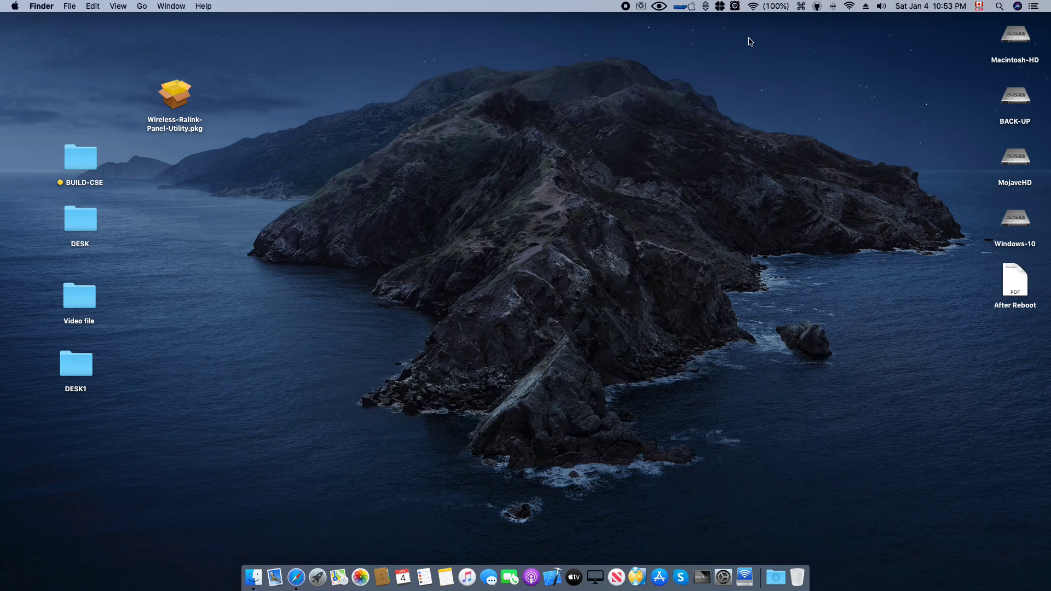
Step: Check the Wi-Fi menu-bar details, then review the Ethernet and en8 adaptors in Network settings
click(776, 6)
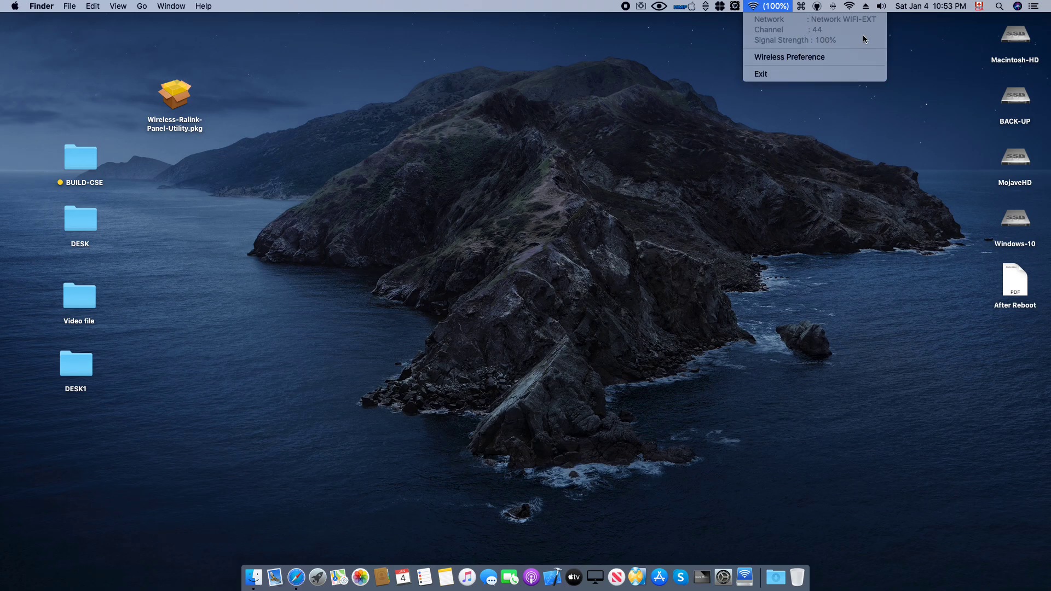
click(797, 220)
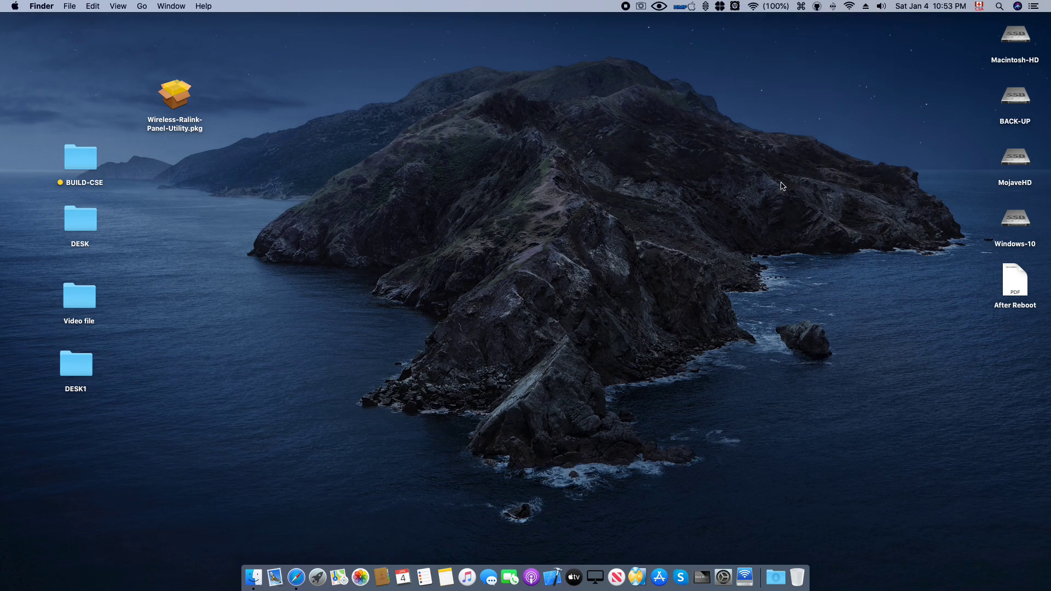
click(734, 529)
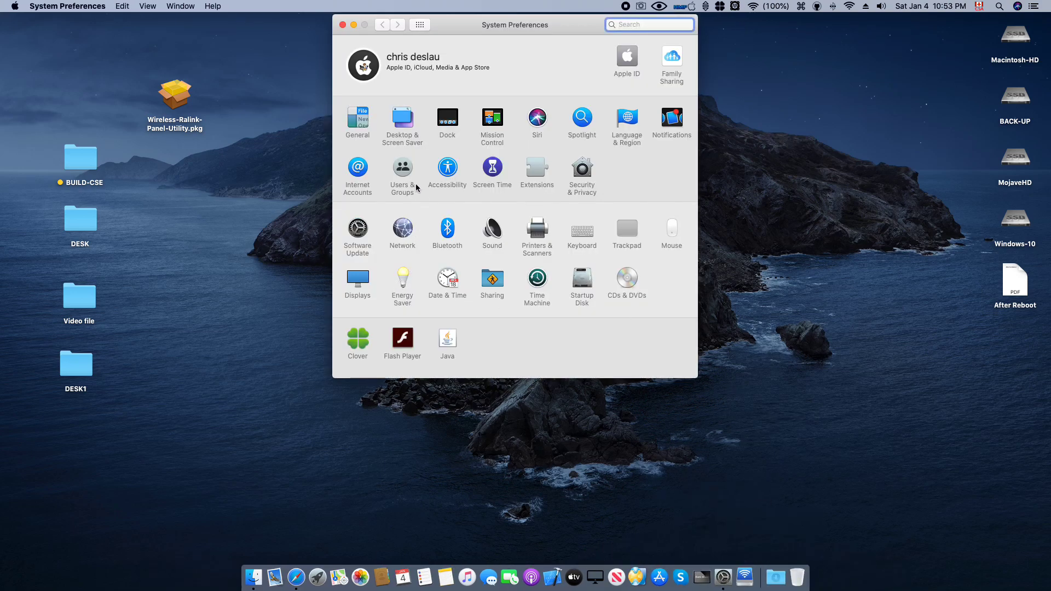
click(395, 228)
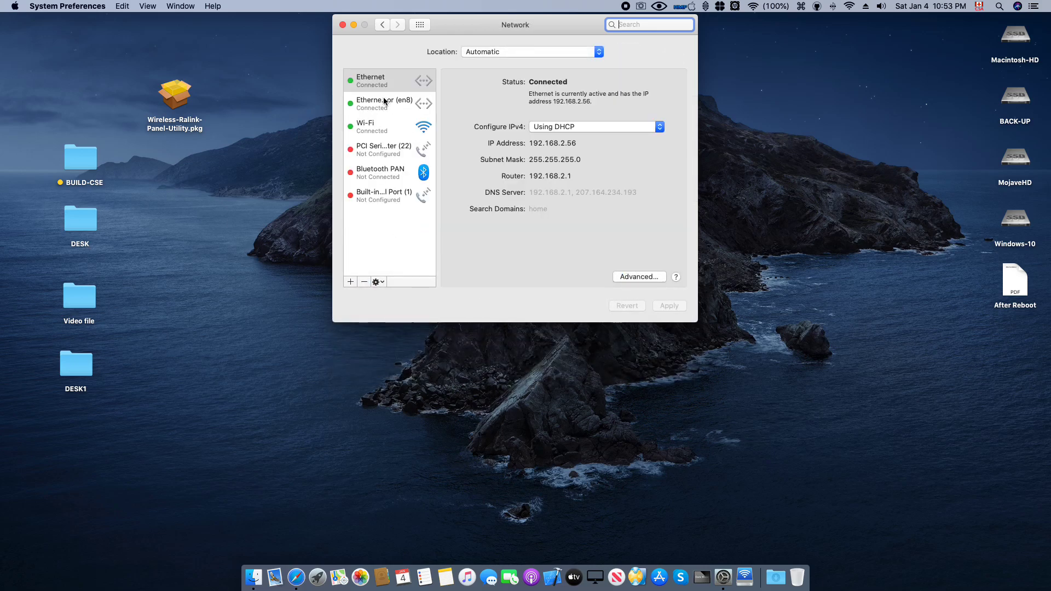
click(387, 103)
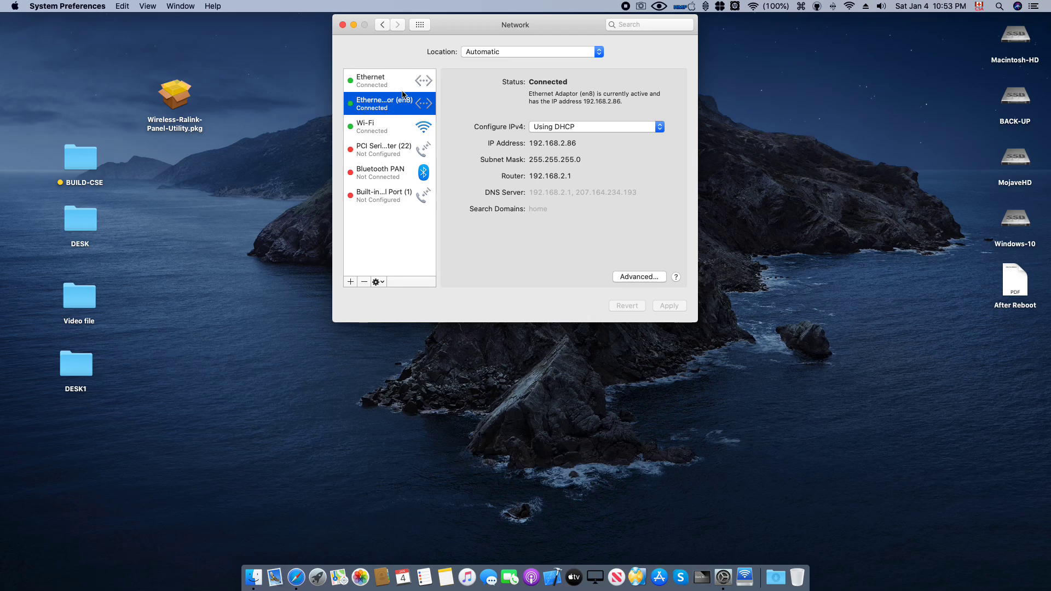
click(401, 86)
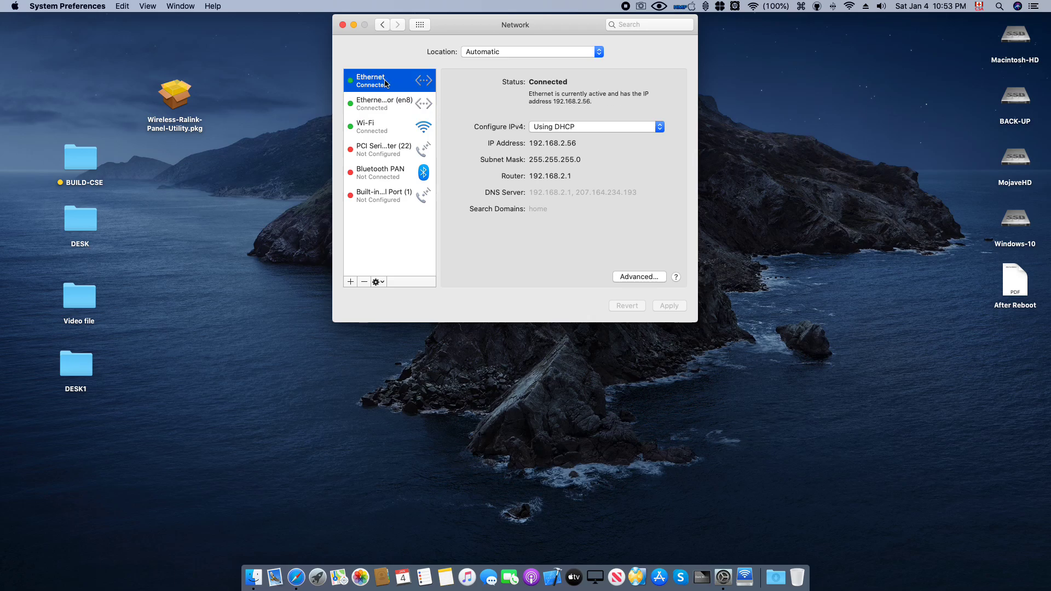
click(412, 111)
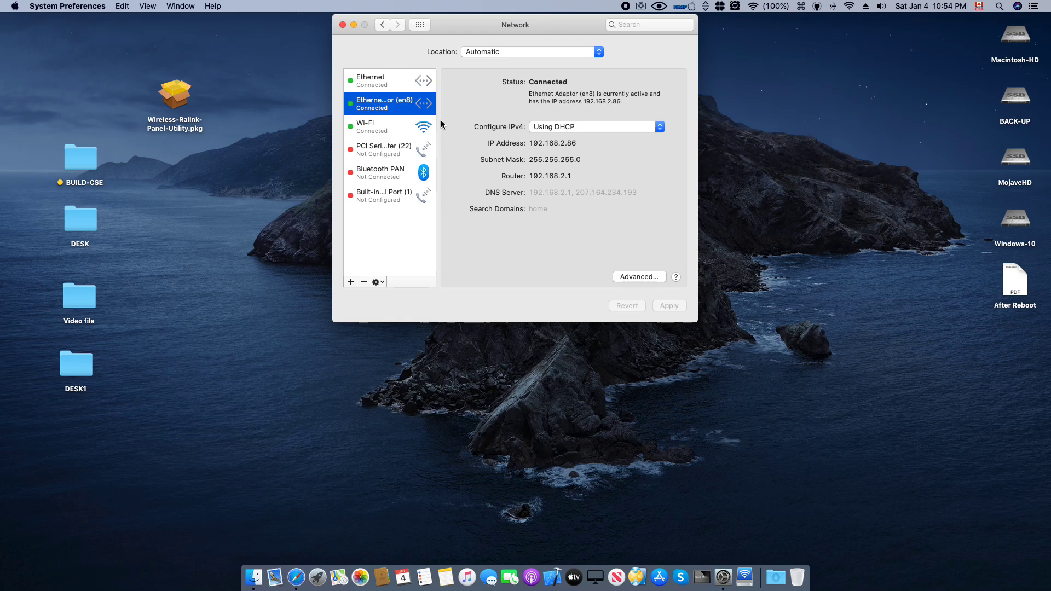
Step: Confirm Wi-Fi is connected to Network WIFI-EXT at 192.168.2.90, then return to all preferences
click(378, 128)
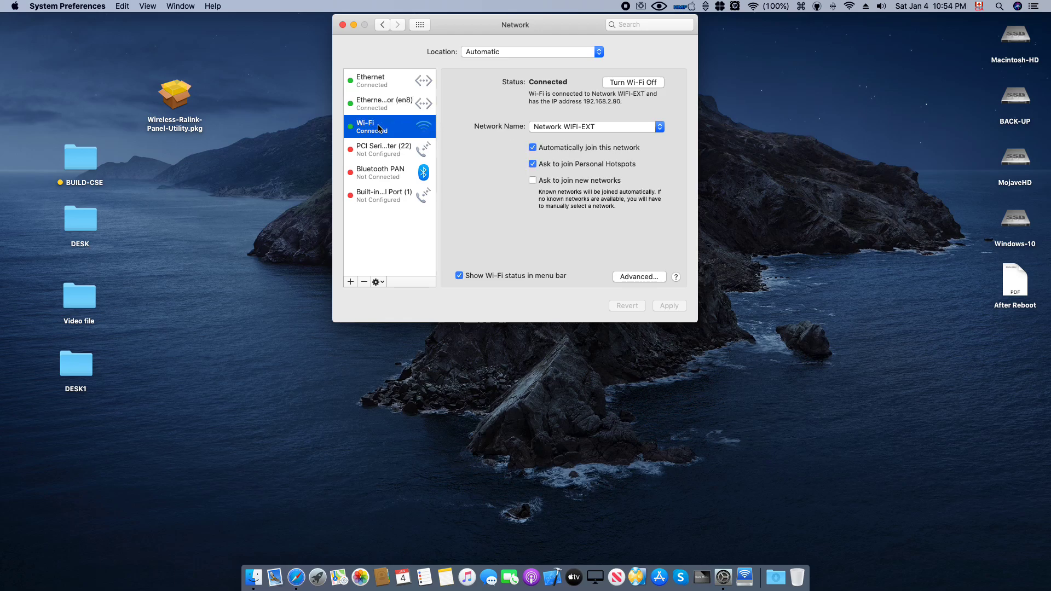
drag(503, 31, 513, 56)
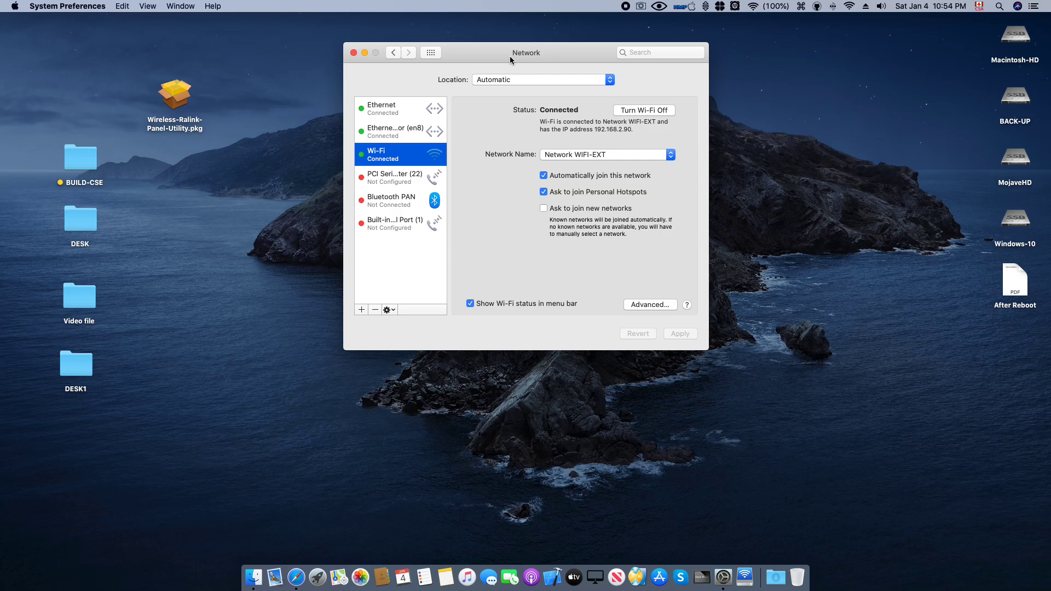
click(383, 134)
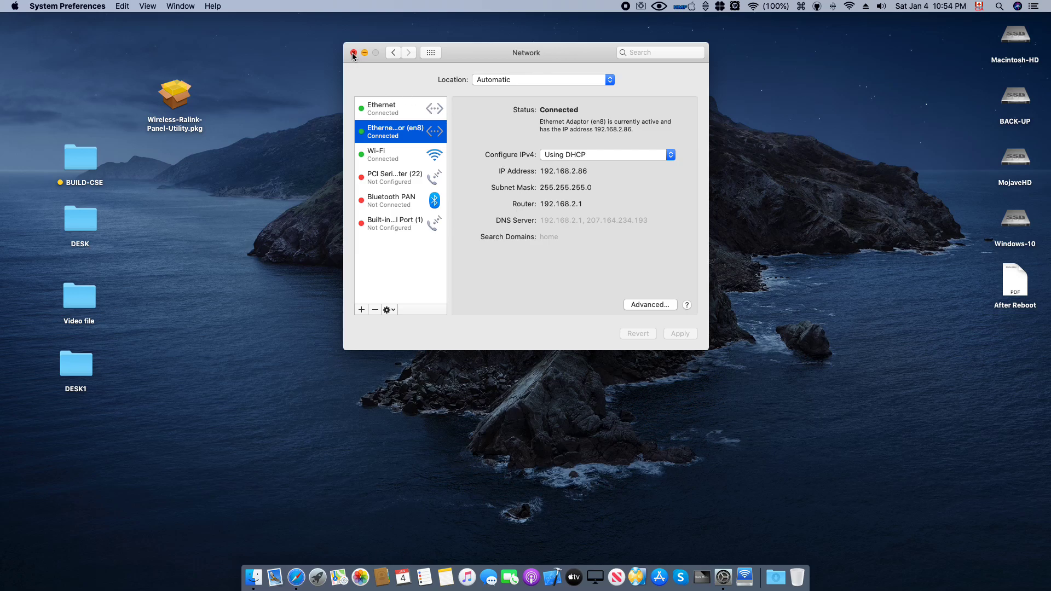
click(431, 52)
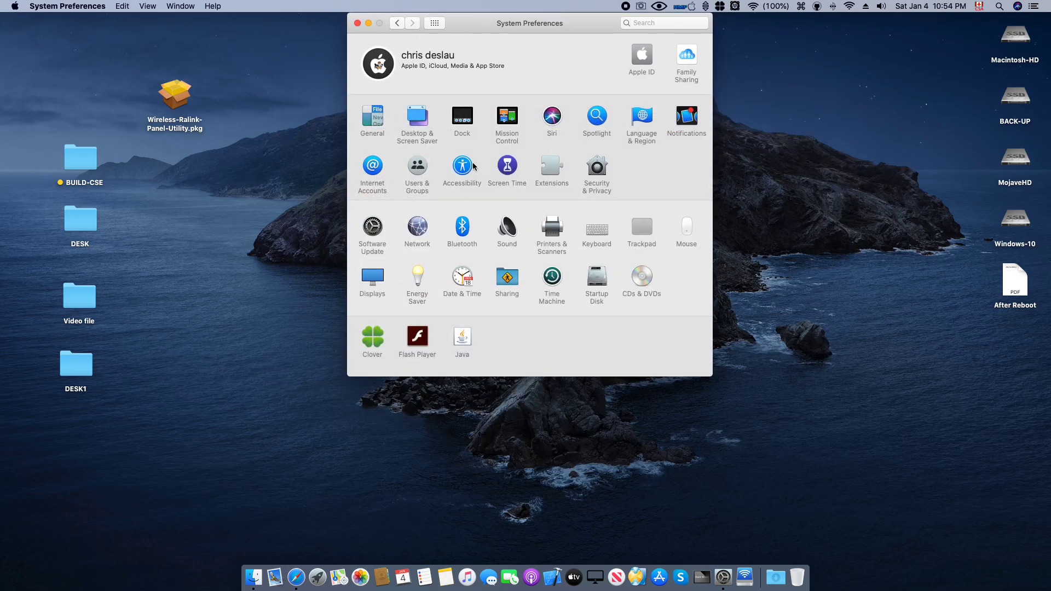
Step: Review the AwakeDWA160UI and MiniTaskUSB-DWA160 login items in Users & Groups, then close System Preferences
click(418, 185)
click(598, 54)
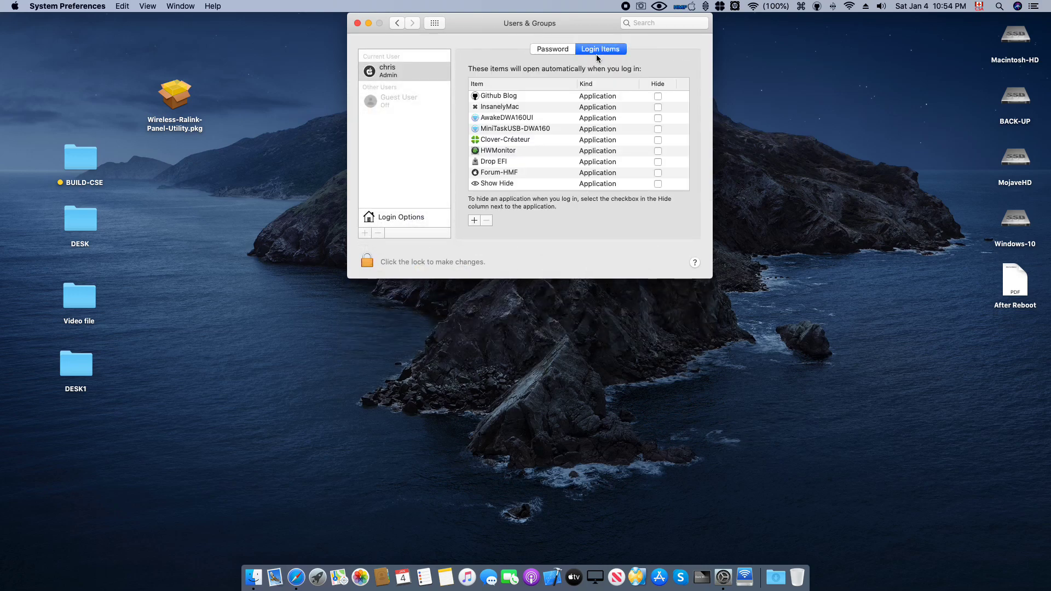
click(508, 120)
click(517, 130)
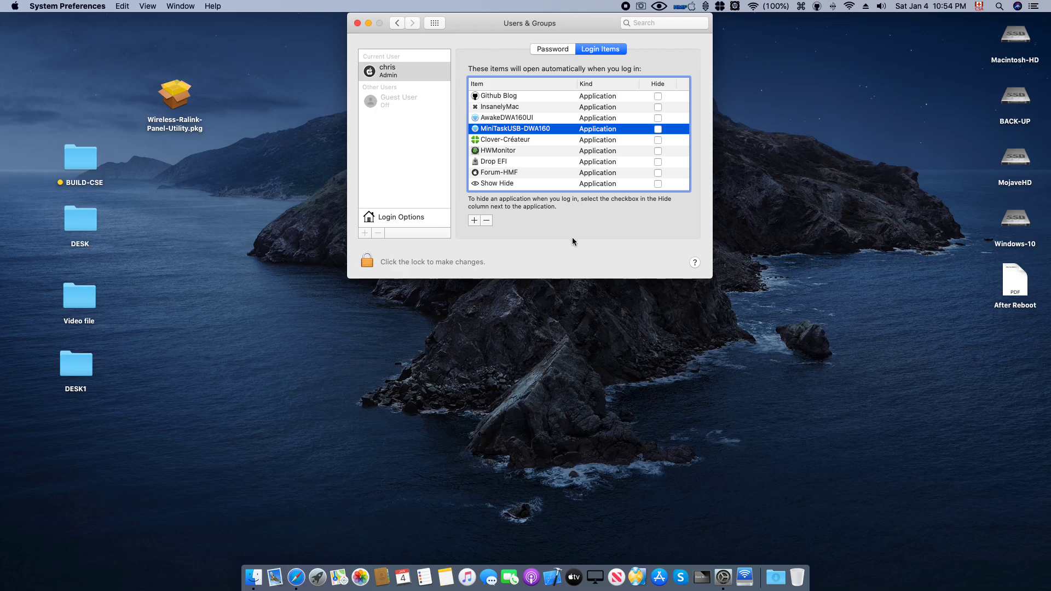
click(357, 23)
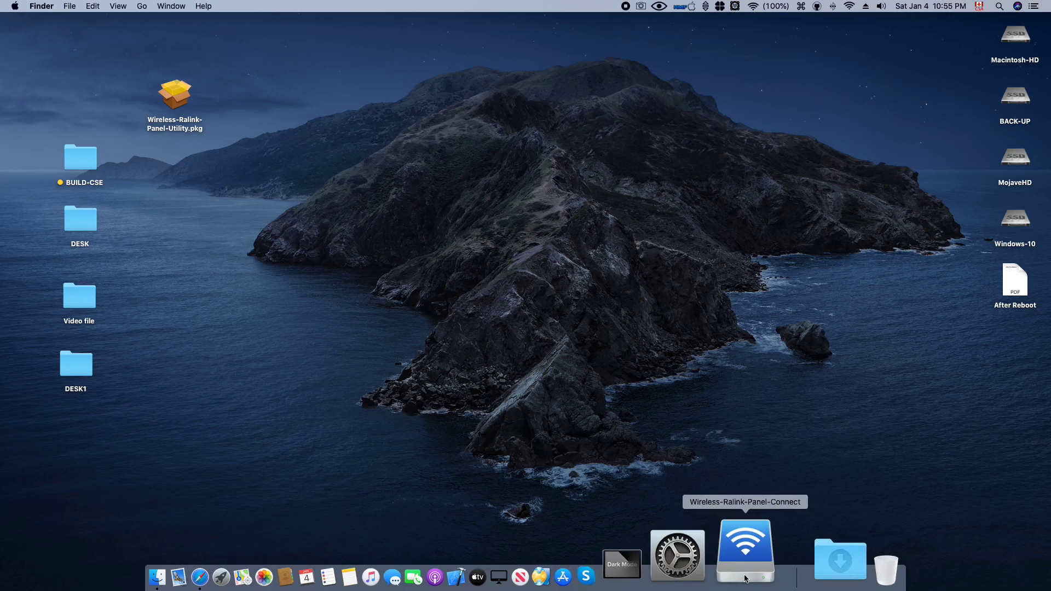
Step: Launch Wireless-Ralink-Panel-Connect, read its dialog, and choose Manuel Connect, dropping the Wi-Fi link
click(744, 579)
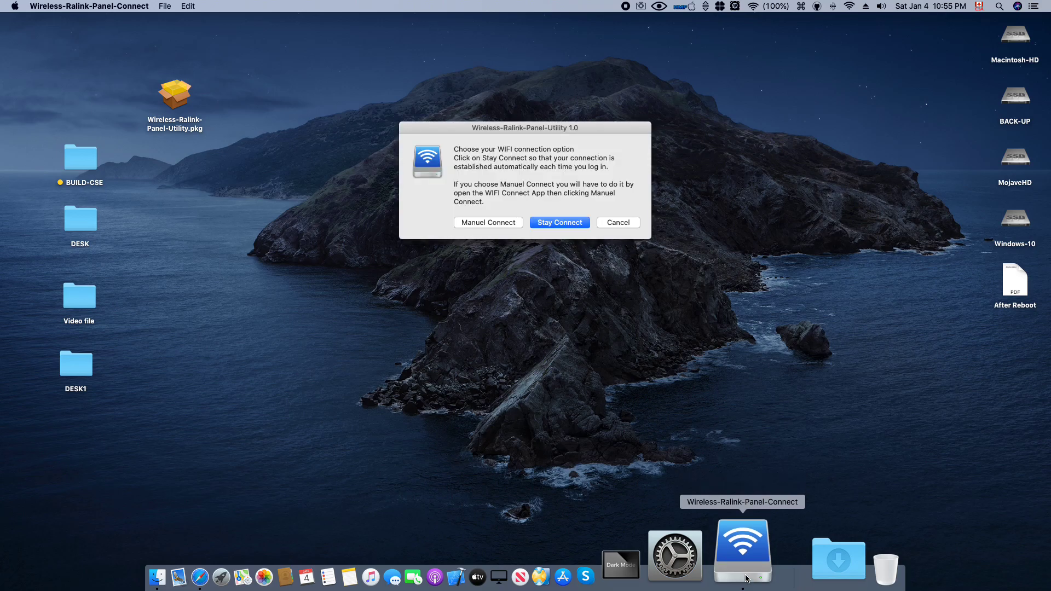
drag(624, 128, 636, 90)
drag(463, 111, 652, 161)
click(512, 132)
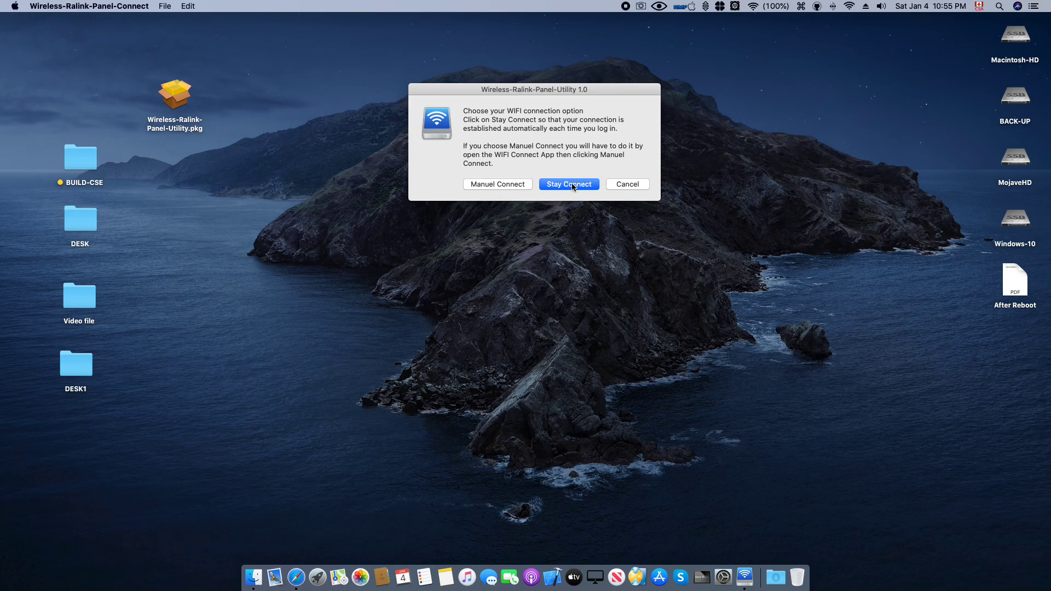
click(483, 185)
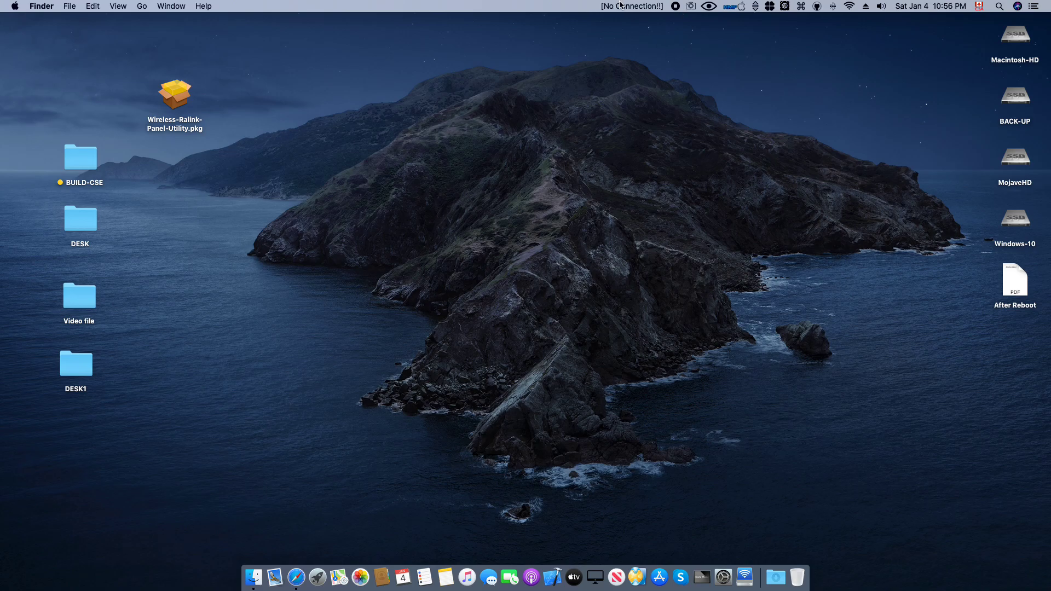
click(726, 564)
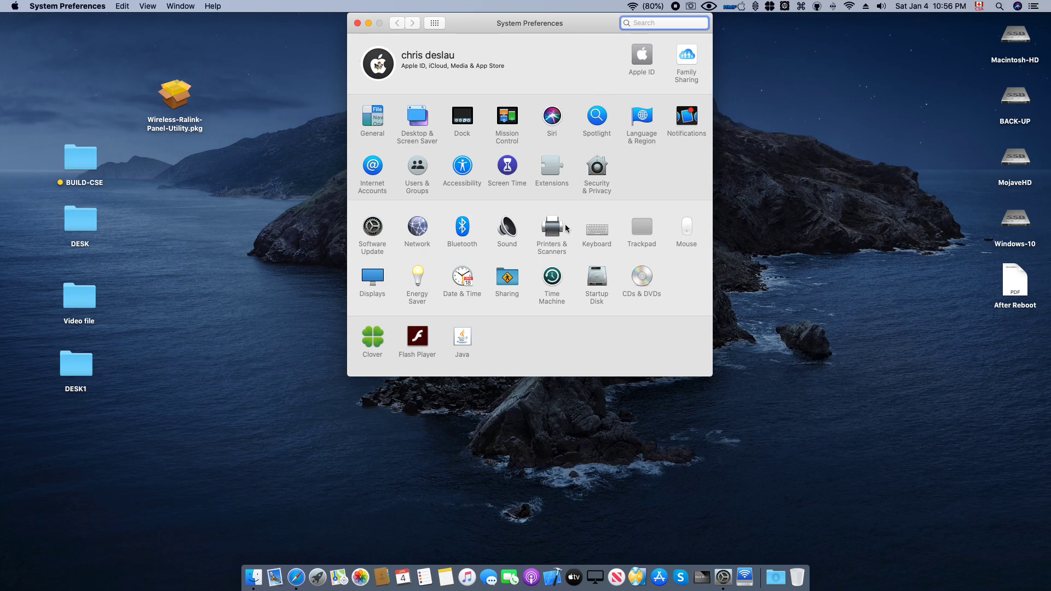
click(413, 173)
click(601, 49)
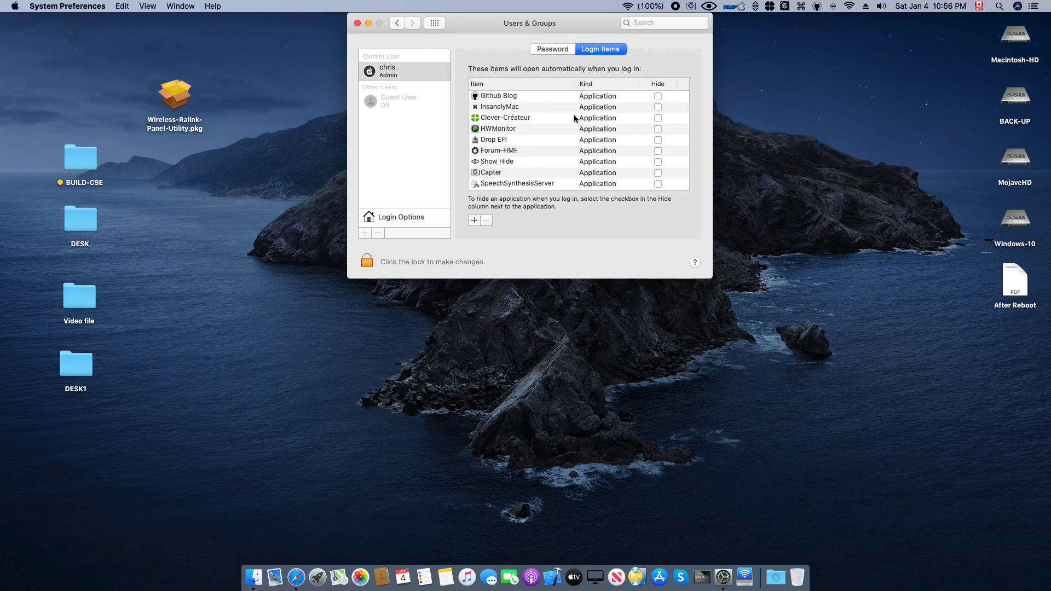
drag(481, 23, 534, 135)
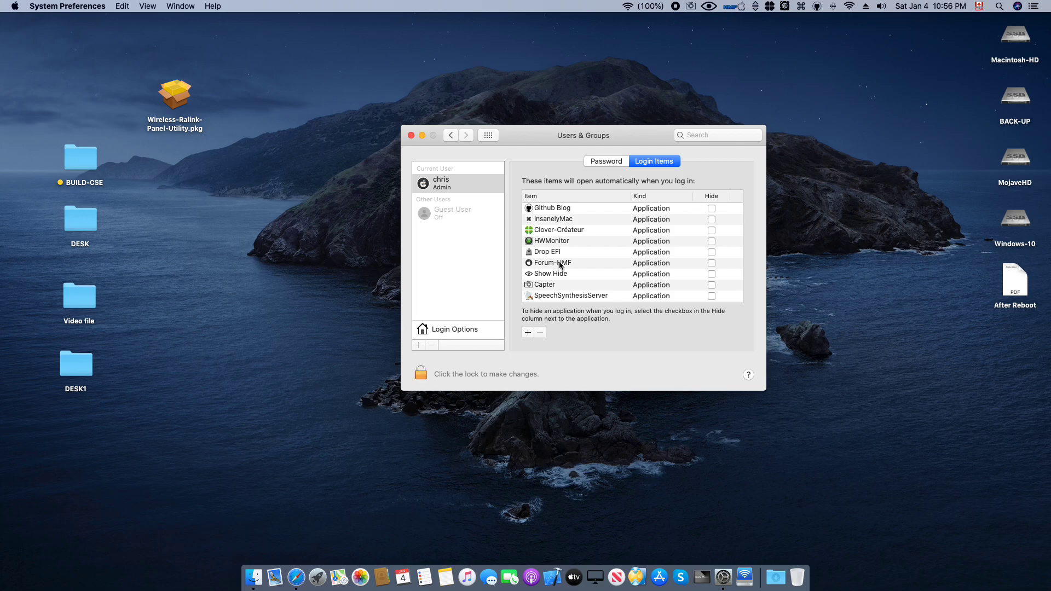
click(411, 135)
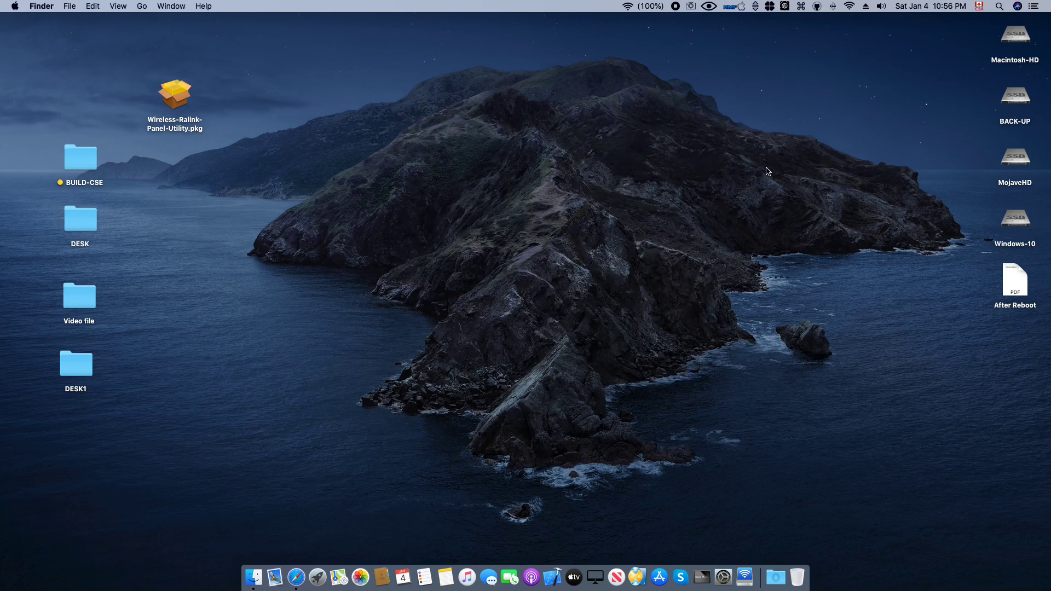
Step: Launch Wireless-Ralink-Panel-Connect and choose Stay Connect so Wi-Fi connects at every login
click(745, 579)
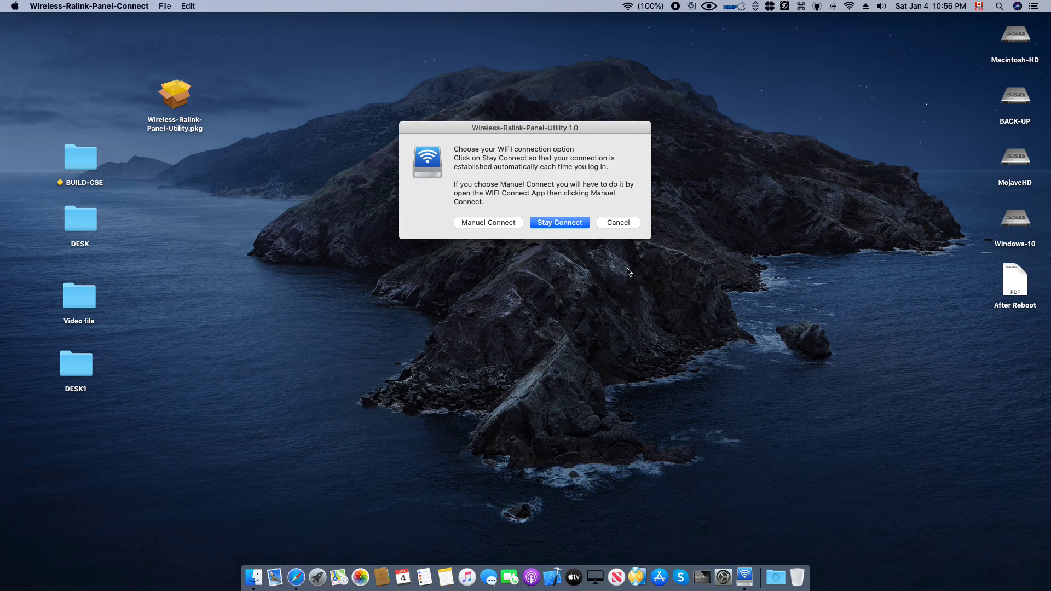
click(567, 223)
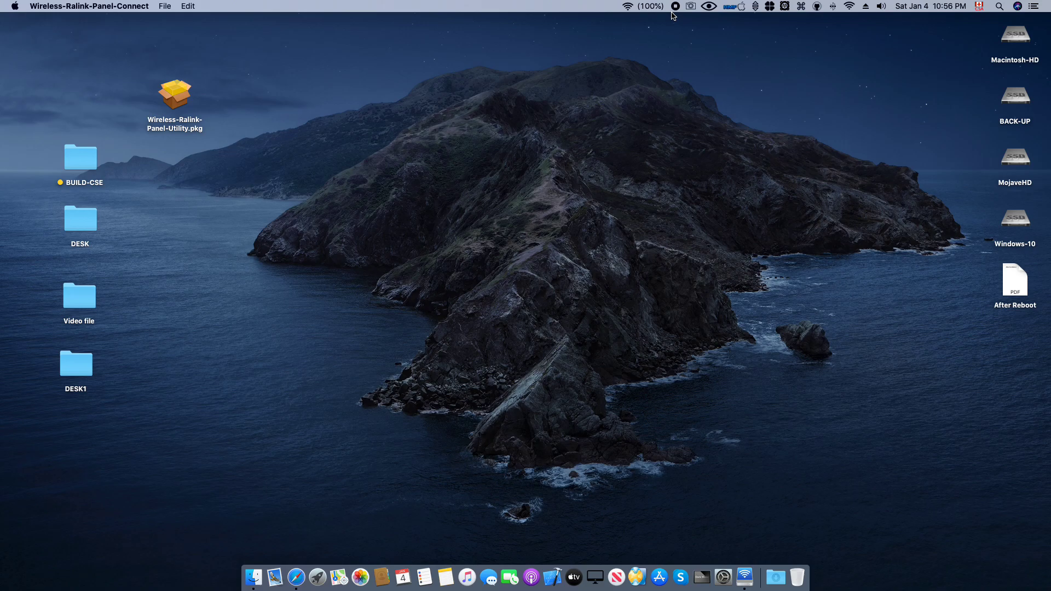
click(721, 558)
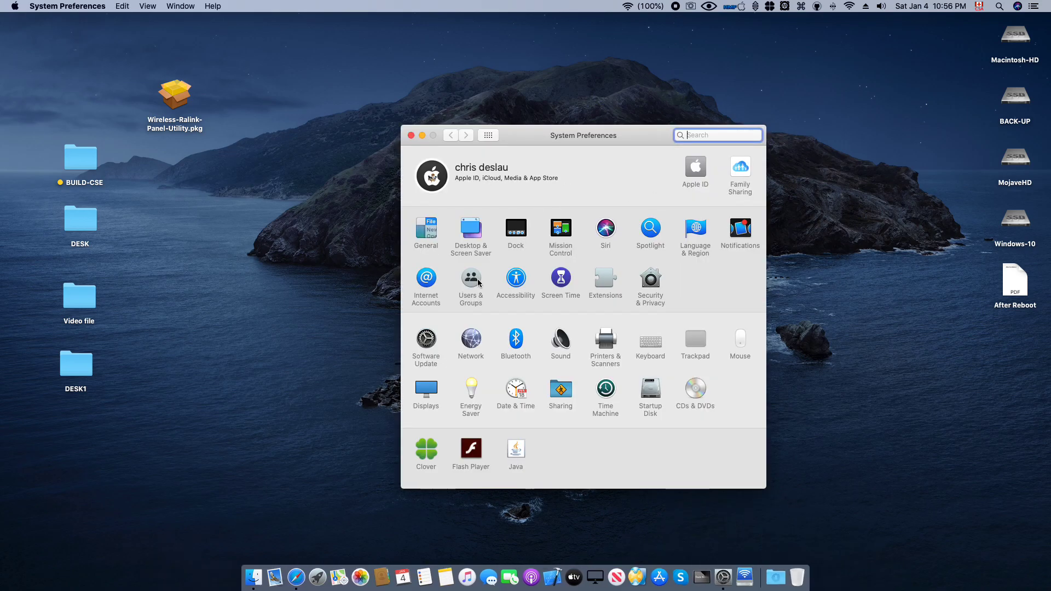
click(473, 279)
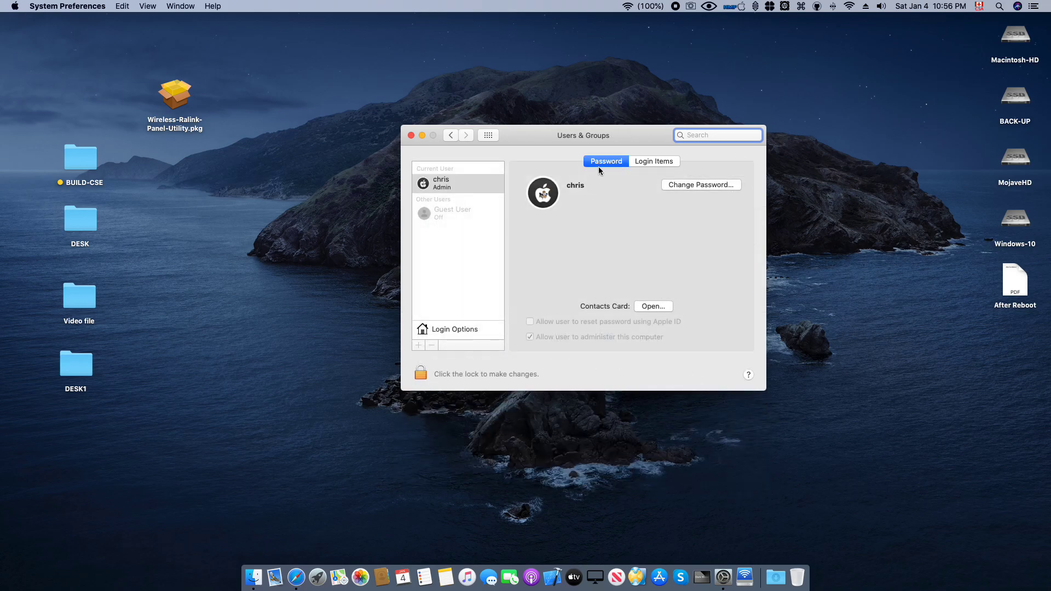
click(648, 160)
click(548, 219)
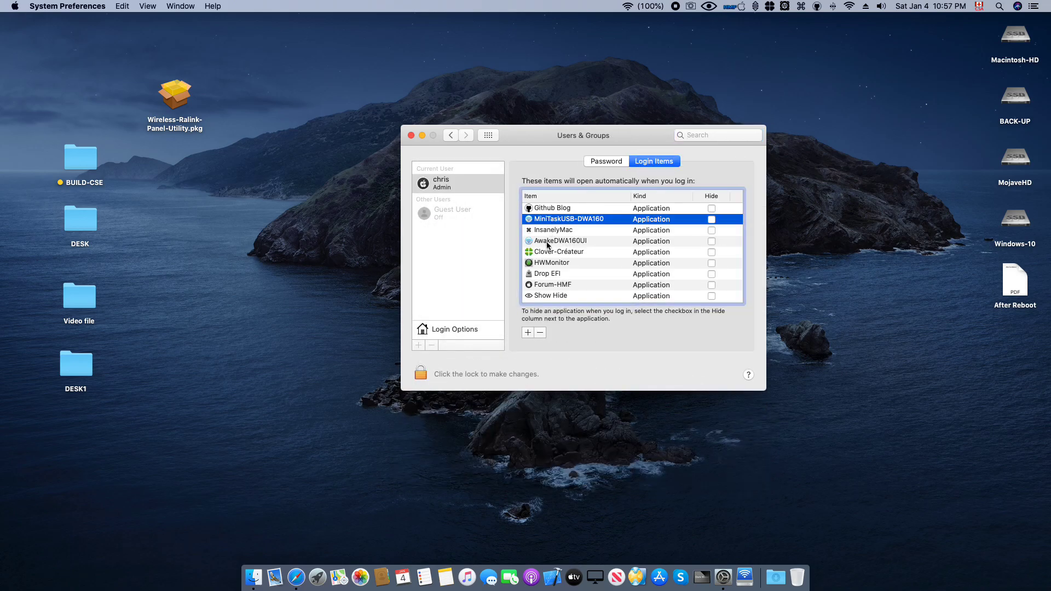
click(547, 243)
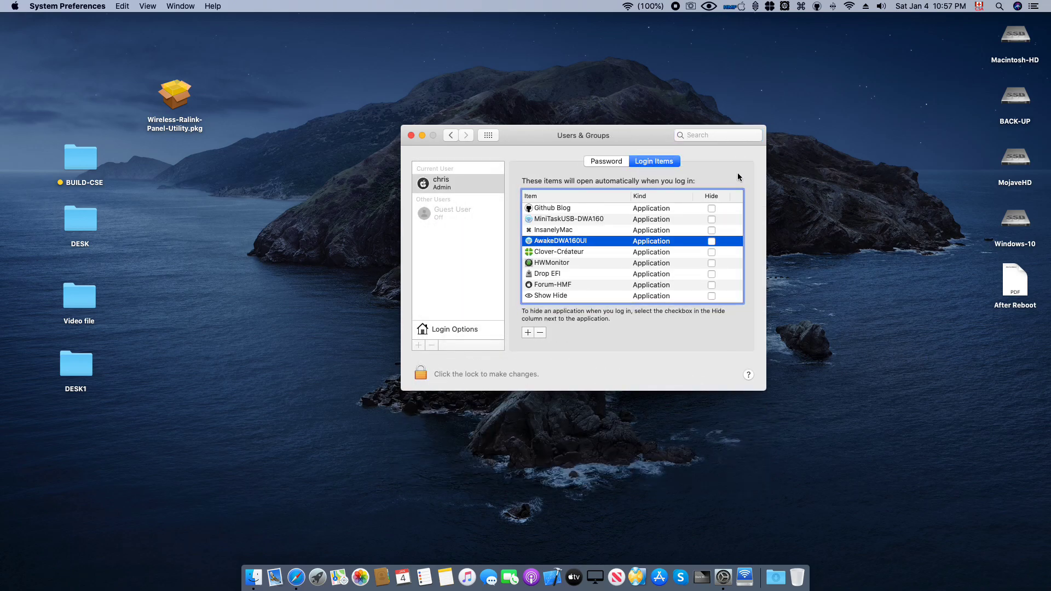
drag(544, 134, 558, 75)
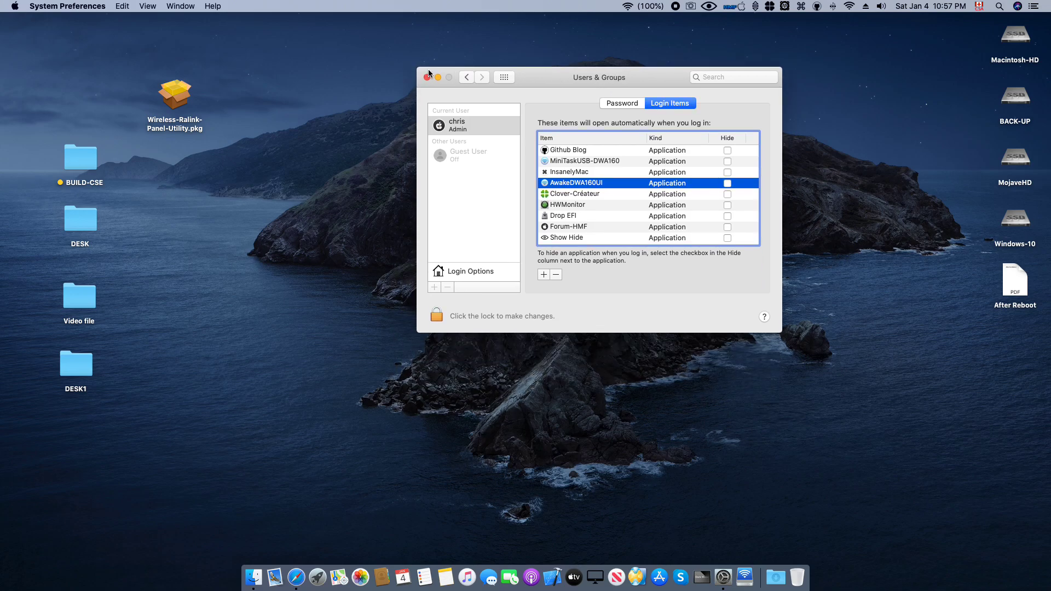
click(427, 77)
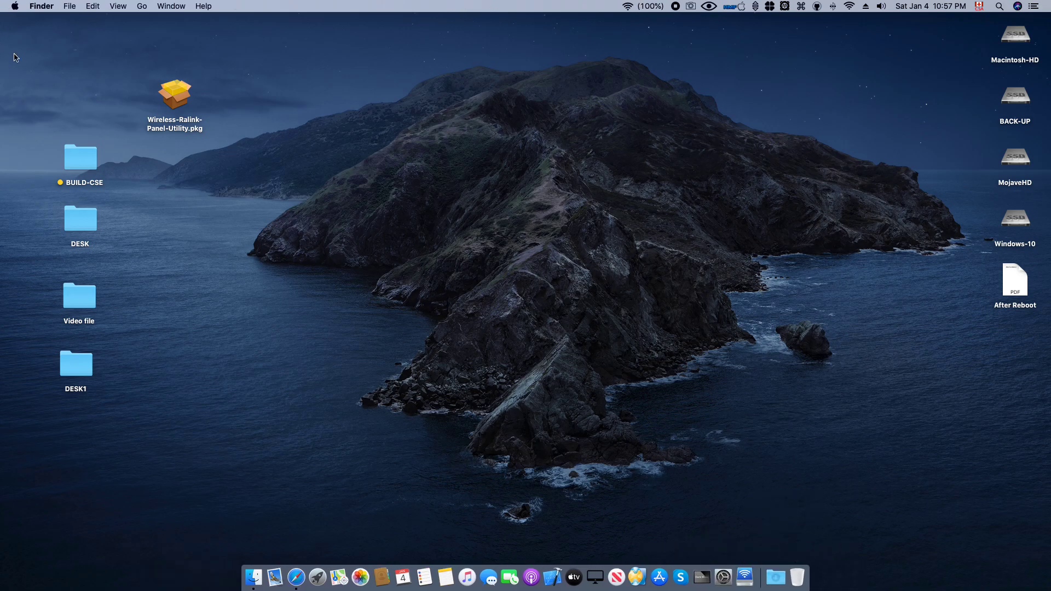
click(14, 6)
Step: Reopen the Wireless-Ralink-Panel-Connect connection-option dialog from the Dock
click(591, 69)
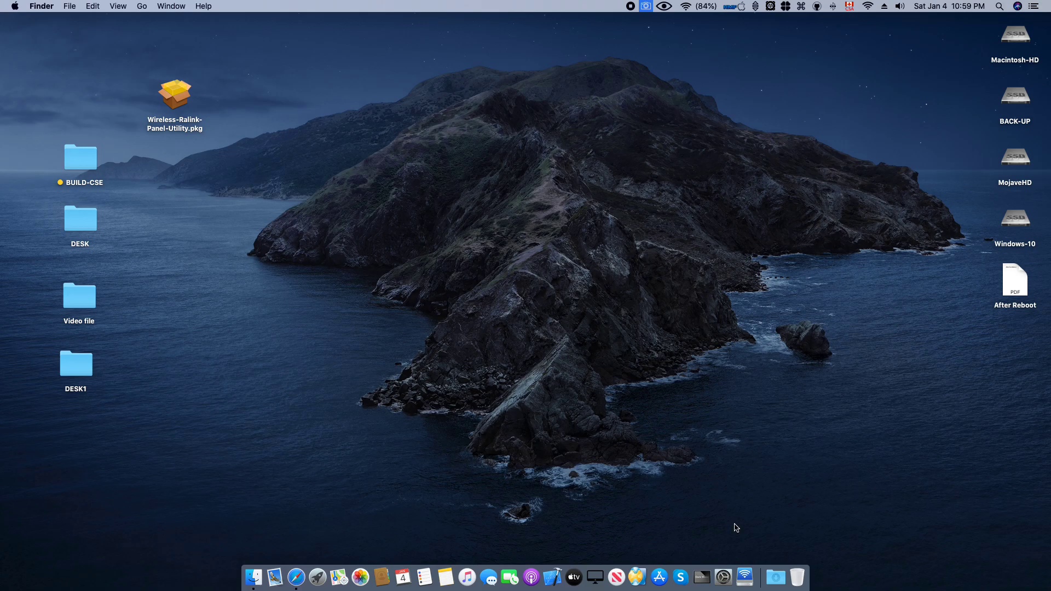
click(744, 579)
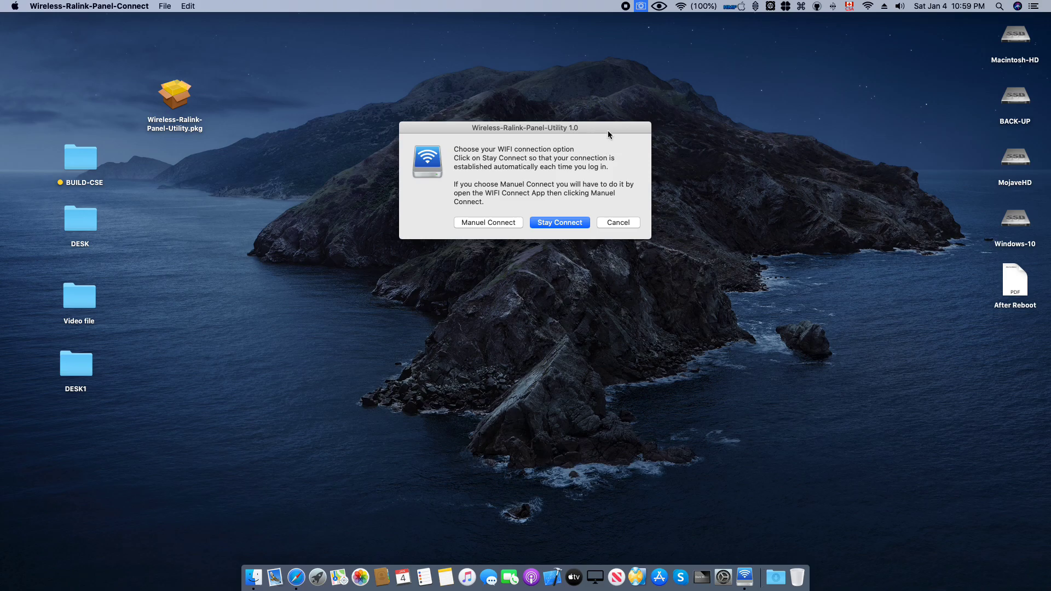
Step: Move the connection-option dialog aside and cancel it, leaving the Wi-Fi setting unchanged
drag(610, 133, 631, 121)
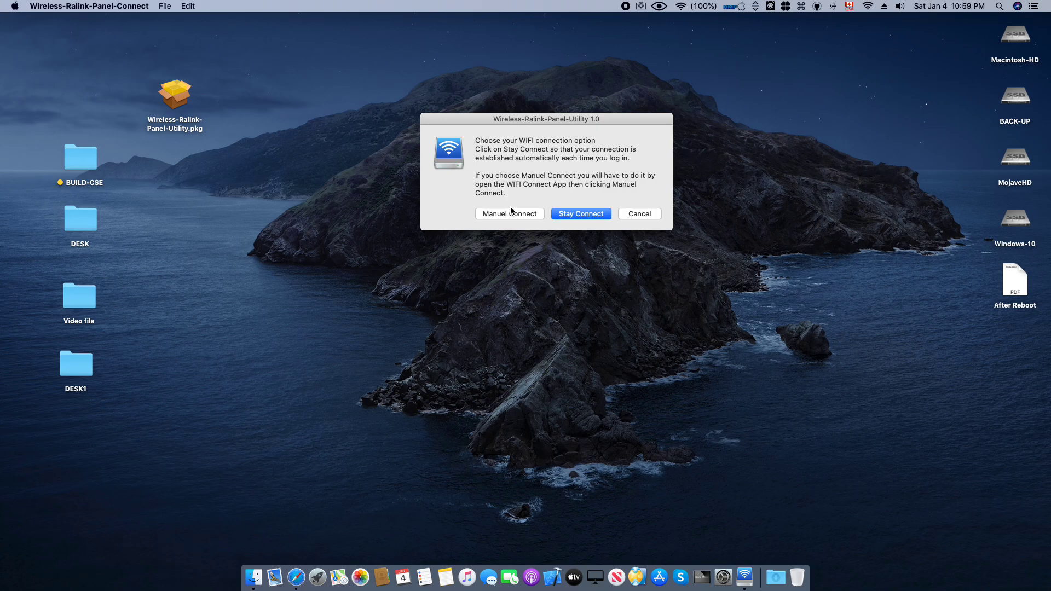
click(640, 214)
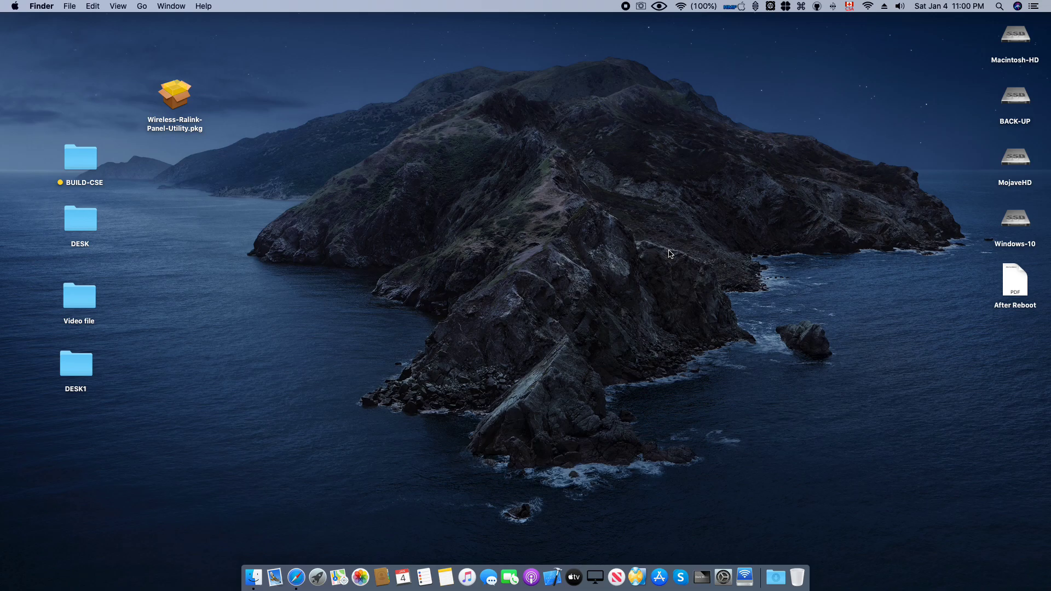
click(728, 575)
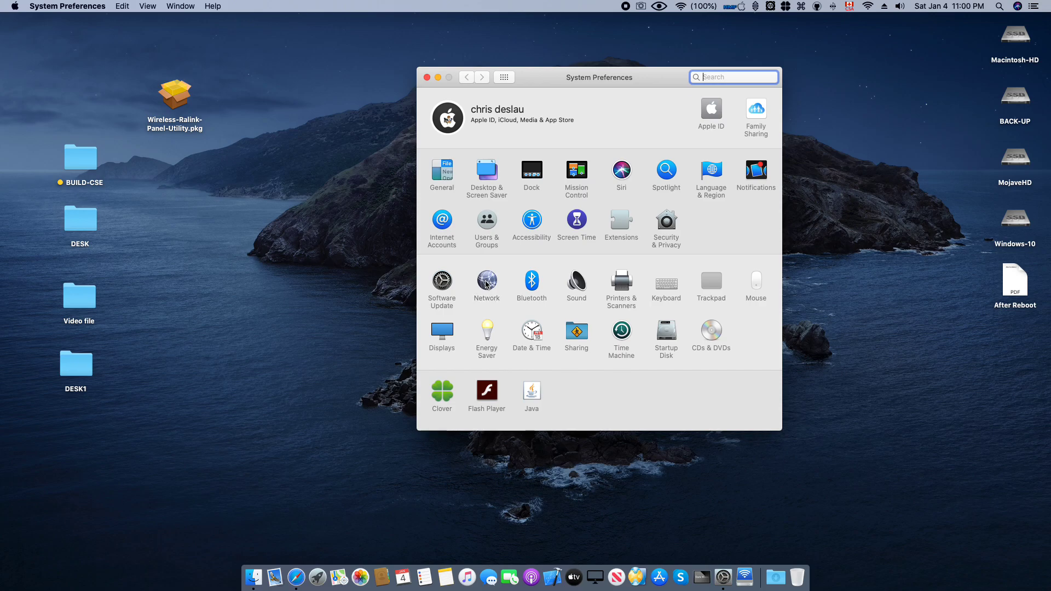
click(485, 282)
click(450, 164)
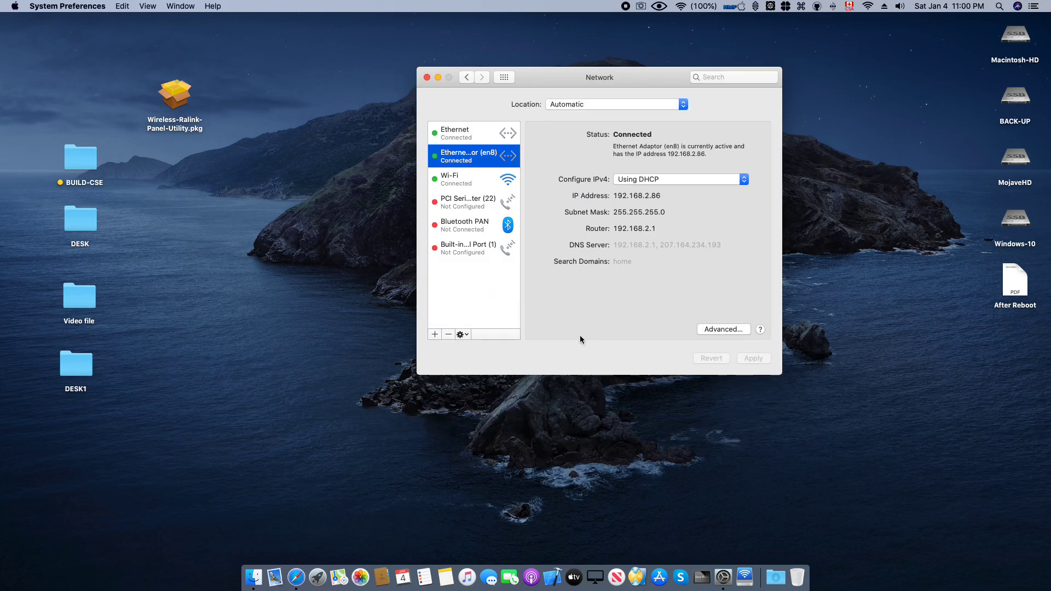
click(425, 78)
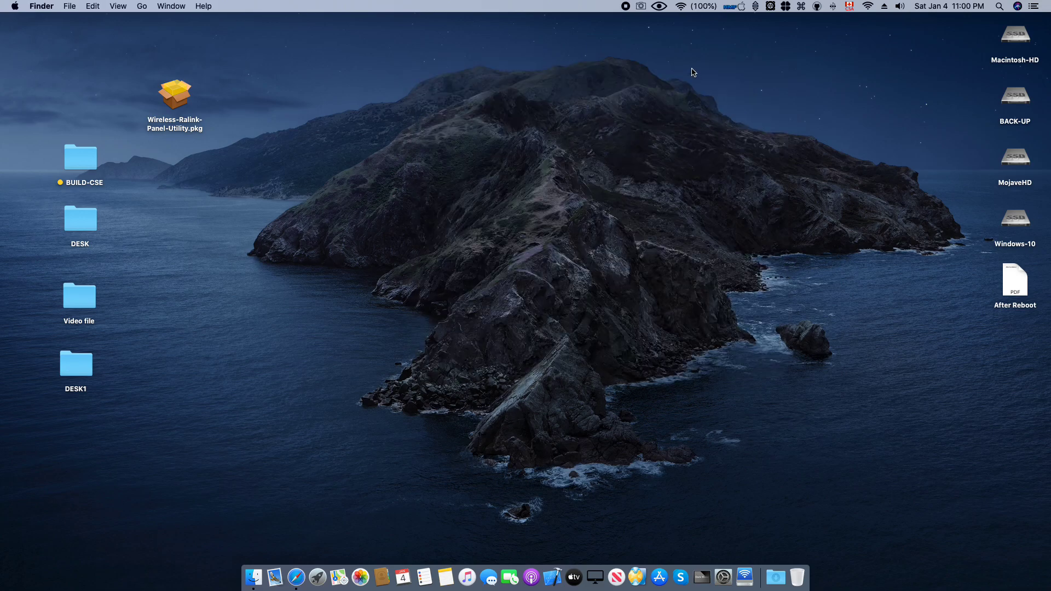